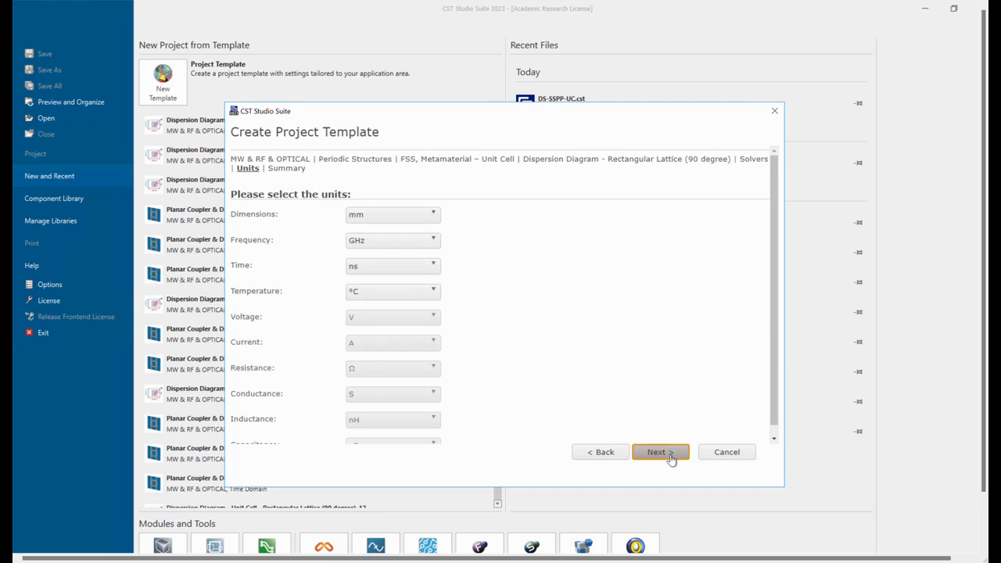
Complete the rectangular-lattice dispersion diagram project template, keeping the units mm, GHz, ns and °C.
{"action": "left_click", "coordinate": [670, 457]}
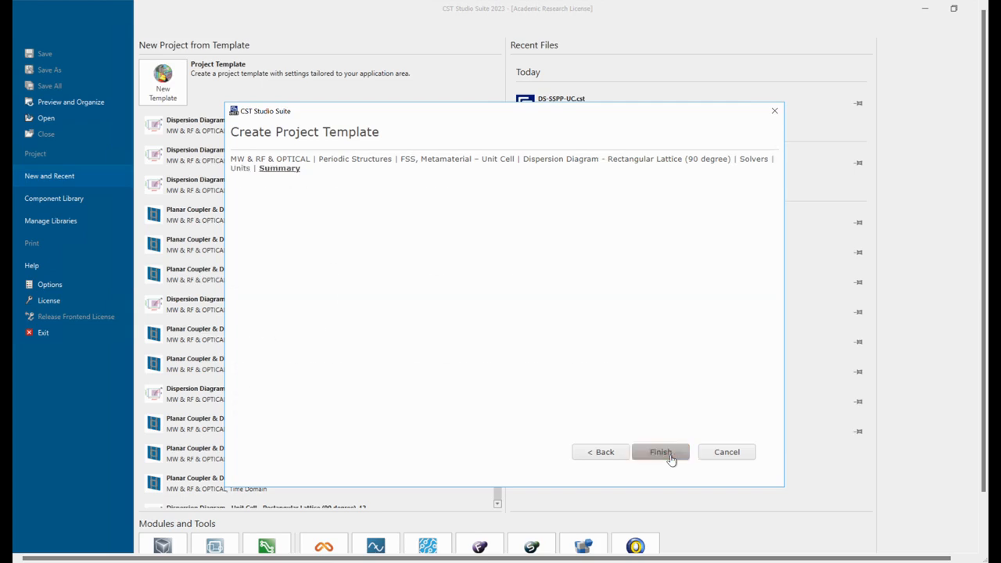
{"action": "left_click", "coordinate": [661, 453]}
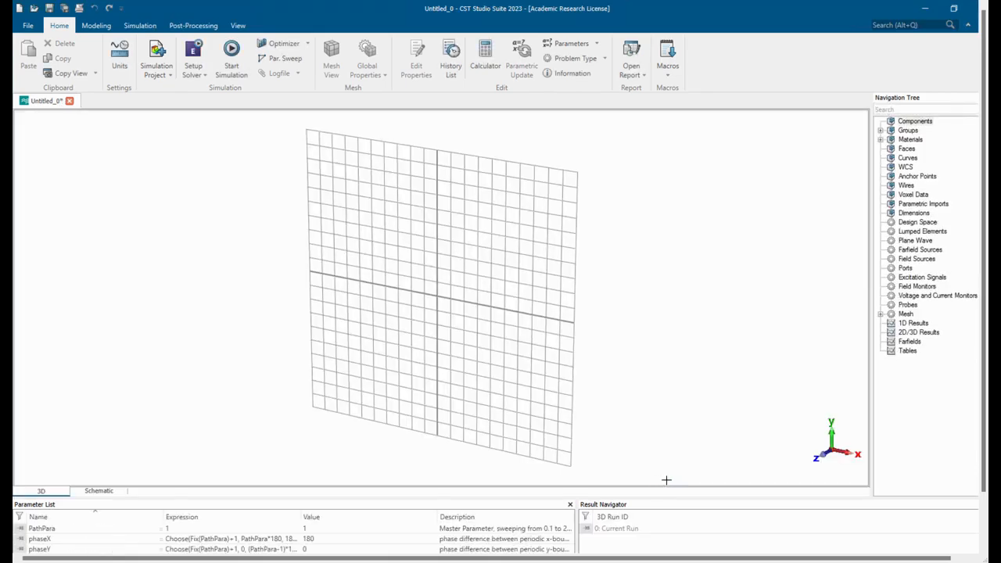
Start a new brick by direct value entry and name it substrate.
{"action": "left_click_drag", "start_coordinate": [495, 318], "coordinate": [528, 296]}
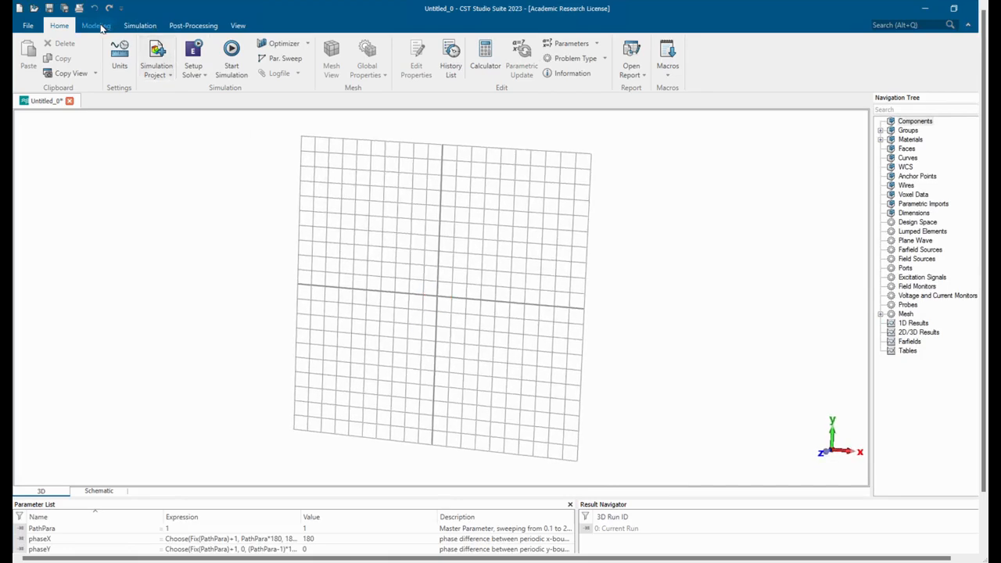
{"action": "left_click", "coordinate": [101, 28]}
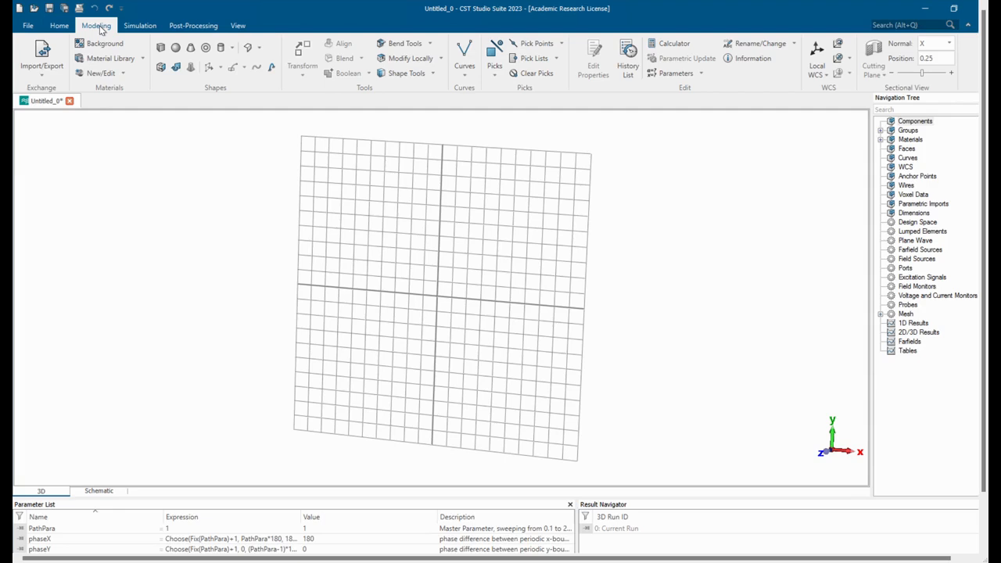
{"action": "left_click", "coordinate": [160, 47]}
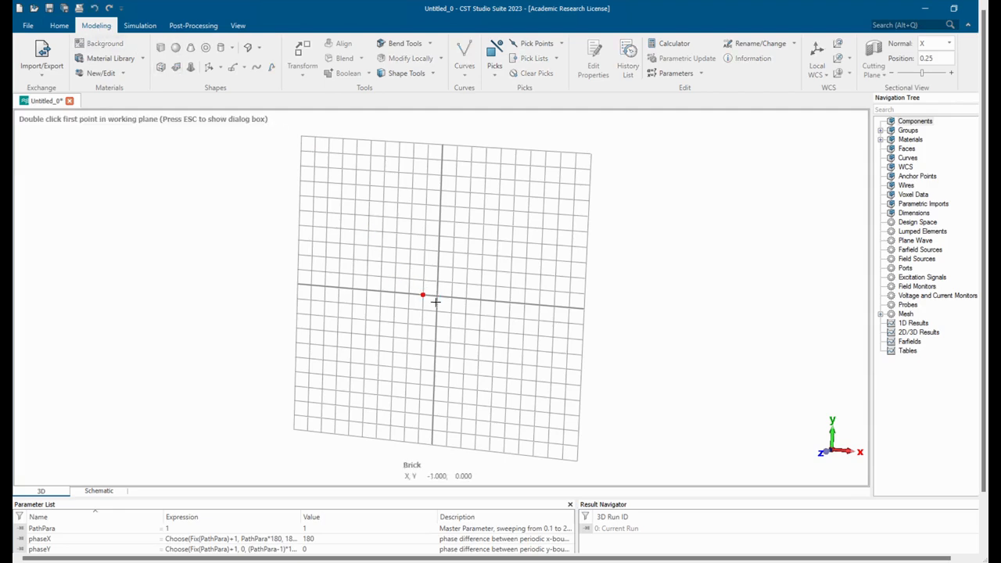
{"action": "key", "text": "Escape"}
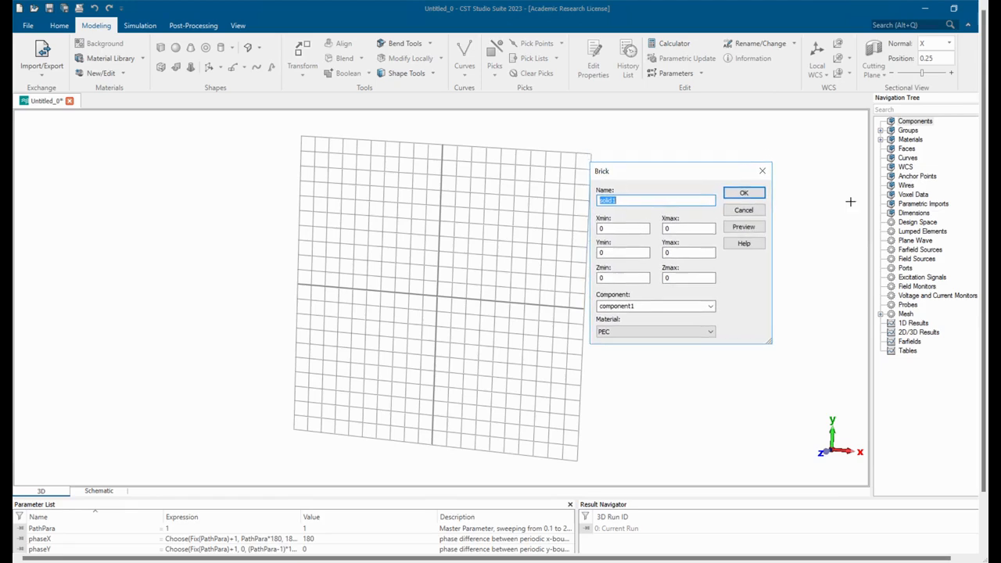
{"action": "type", "text": "subst"}
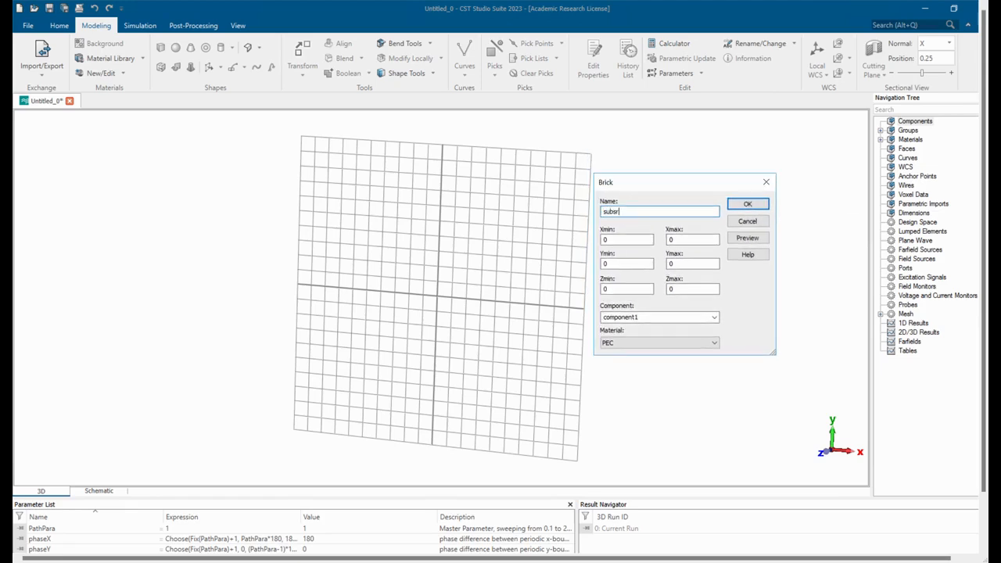
{"action": "type", "text": "r"}
{"action": "type", "text": "trate"}
Set the substrate brick's X extent from -l/2 to l/2.
{"action": "left_click", "coordinate": [616, 244]}
{"action": "type", "text": "l/2"}
{"action": "left_click", "coordinate": [692, 247]}
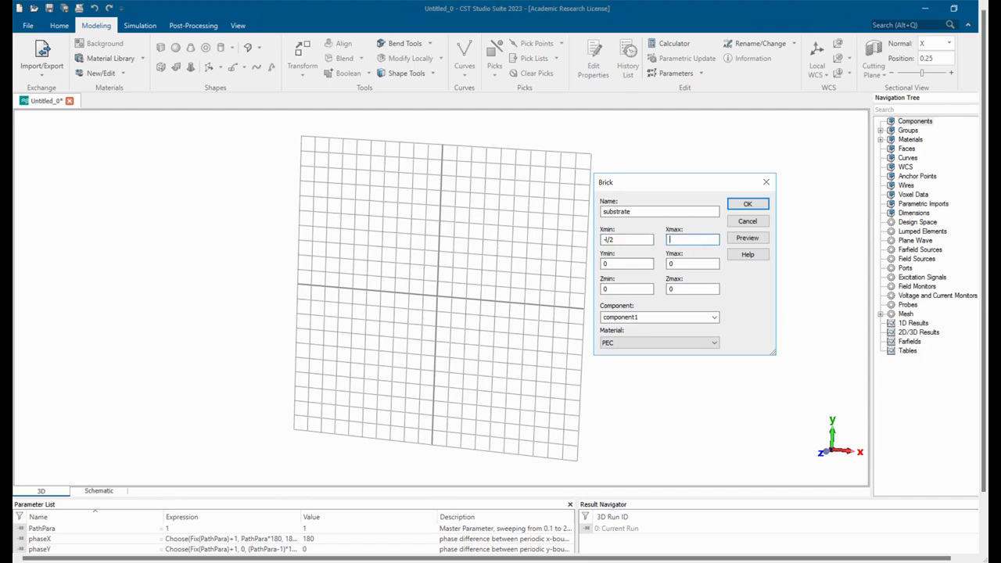
{"action": "type", "text": "l/2"}
Set the substrate brick's Y extent from -w/2 to w/2 and its maximum Z to h.
{"action": "left_click", "coordinate": [643, 266]}
{"action": "type", "text": "-w/2"}
{"action": "left_click", "coordinate": [692, 267]}
{"action": "key", "text": "BackSpace"}
{"action": "type", "text": "w/2"}
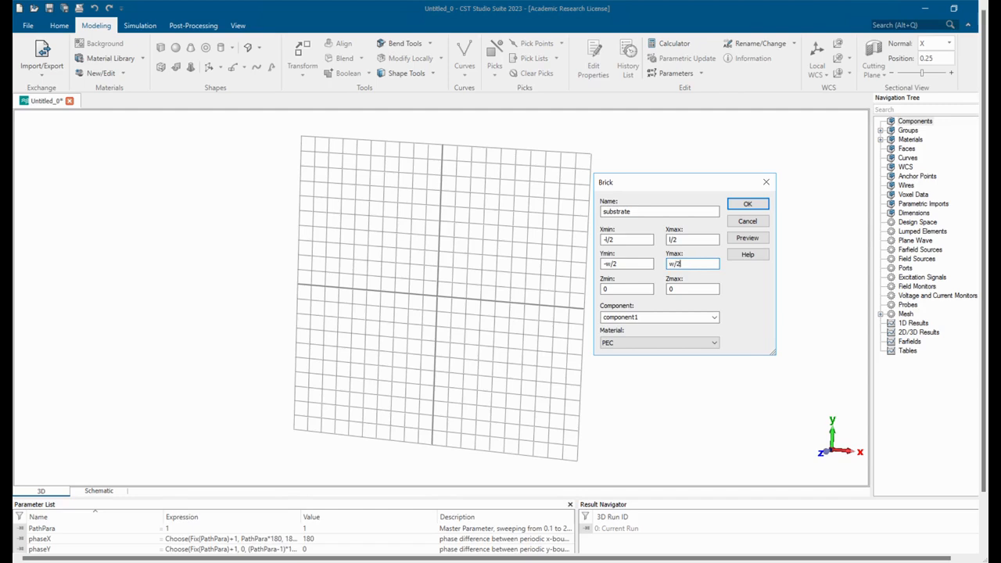
{"action": "left_click", "coordinate": [684, 289]}
{"action": "key", "text": "BackSpace"}
{"action": "type", "text": "h"}
Define a new material for the substrate with an epsilon of 4.6.
{"action": "left_click", "coordinate": [695, 344]}
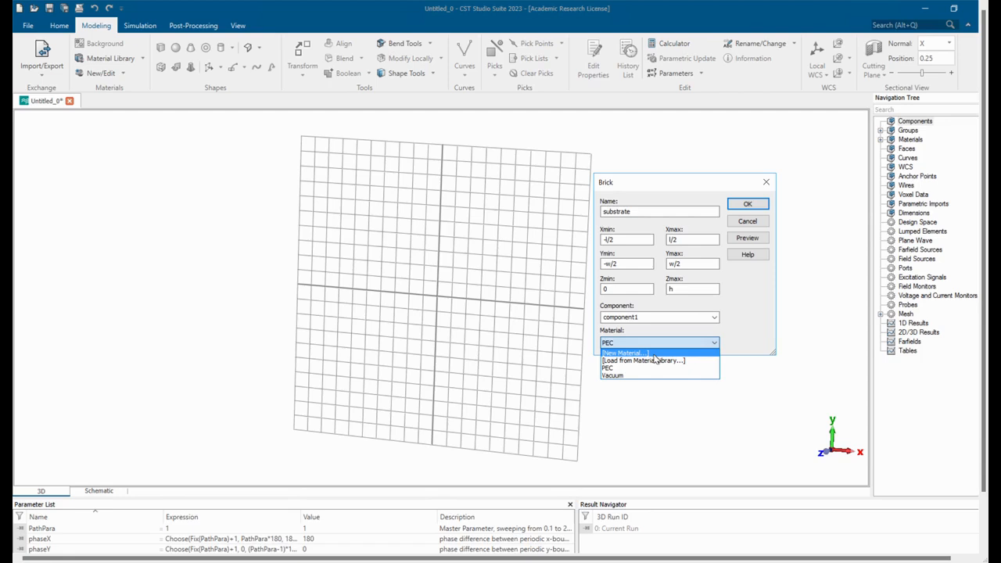
{"action": "left_click", "coordinate": [650, 353]}
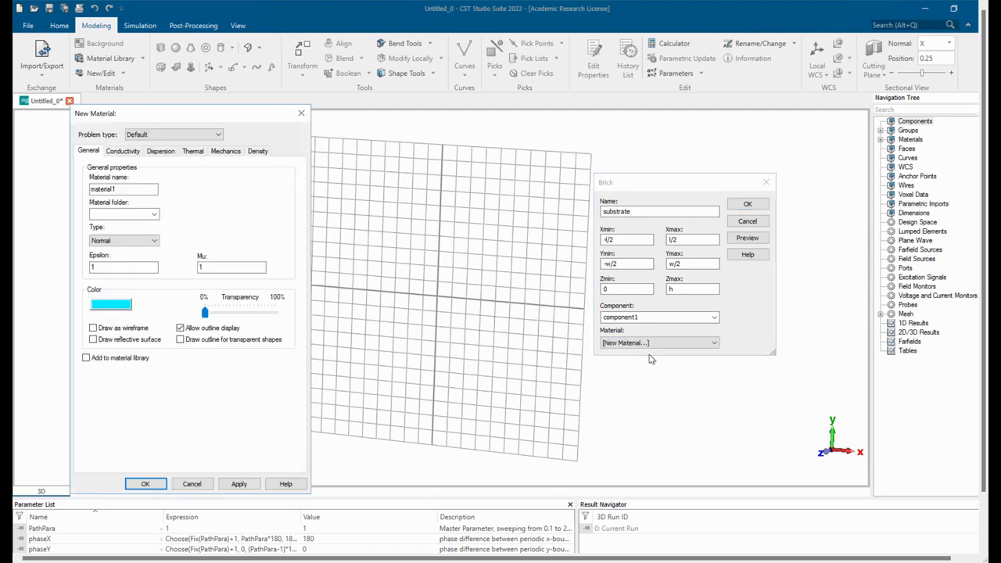
{"action": "left_click", "coordinate": [111, 272]}
{"action": "left_click", "coordinate": [110, 273]}
{"action": "type", "text": "4.6"}
Give the new material an electric tangent delta of 0.007 at 10 GHz and assign it to the substrate brick.
{"action": "left_click", "coordinate": [126, 154]}
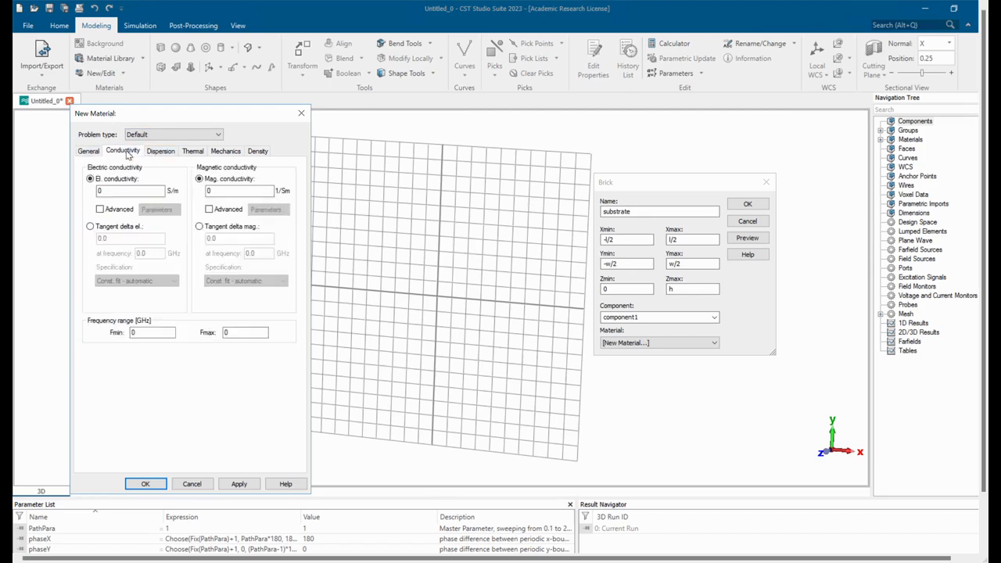
{"action": "left_click", "coordinate": [89, 226]}
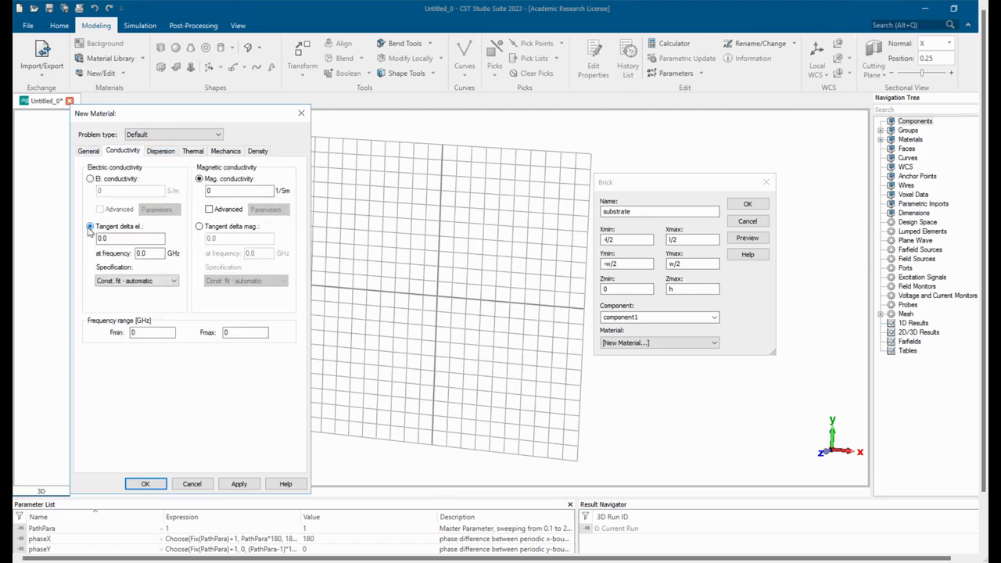
{"action": "left_click", "coordinate": [117, 238]}
{"action": "type", "text": "07"}
{"action": "left_click_drag", "start_coordinate": [162, 255], "coordinate": [93, 258]}
{"action": "type", "text": "10"}
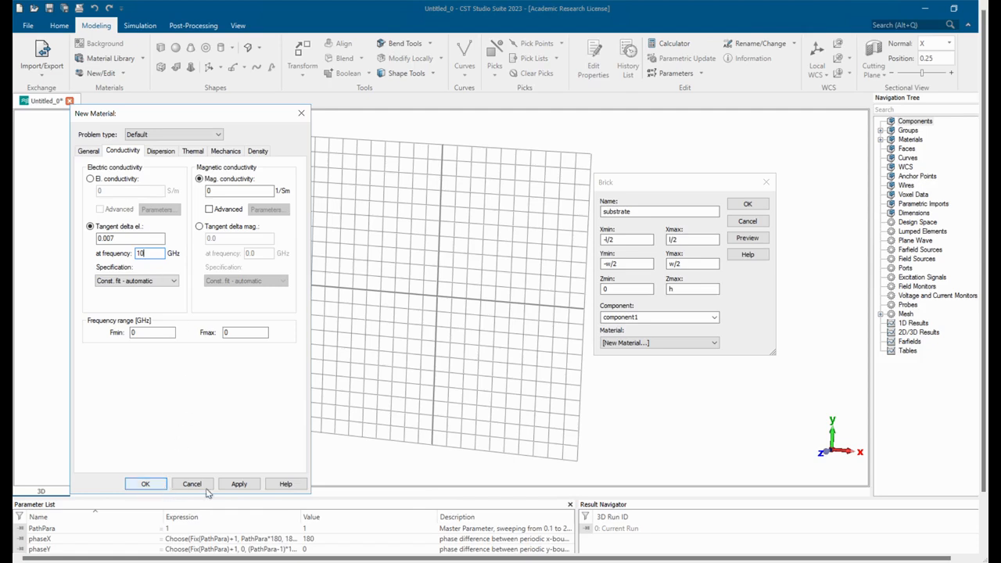
{"action": "left_click", "coordinate": [239, 487]}
{"action": "left_click", "coordinate": [148, 489]}
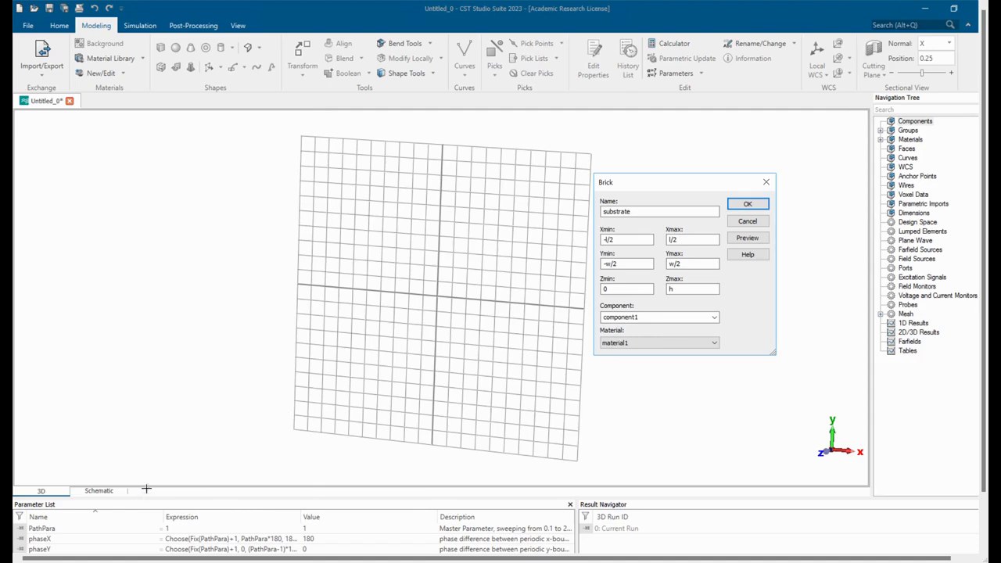
Create the substrate brick, defining the missing parameters l and h as 0.5 and supplying a value for w.
{"action": "left_click", "coordinate": [747, 205]}
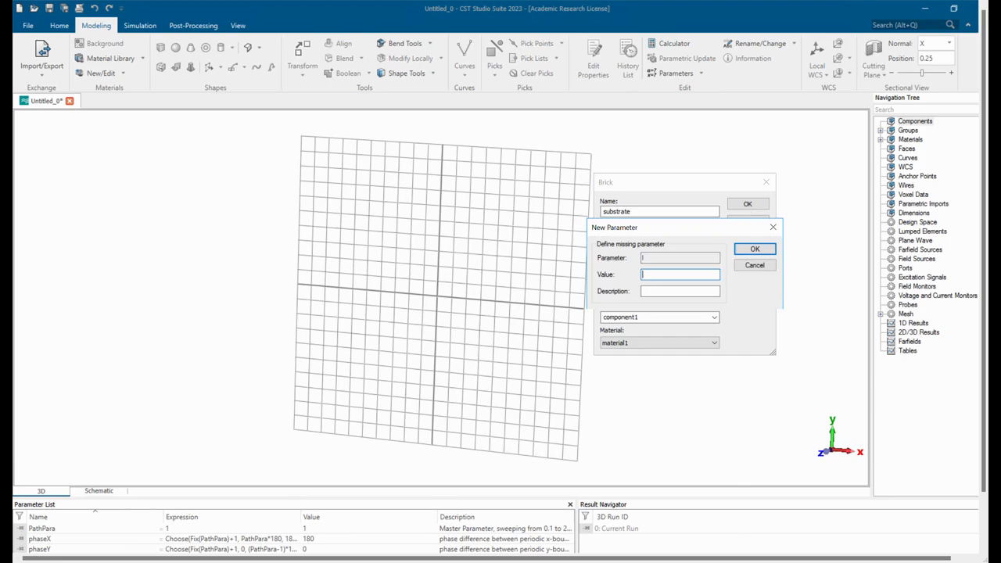
{"action": "type", "text": "0.5"}
{"action": "key", "text": "Return"}
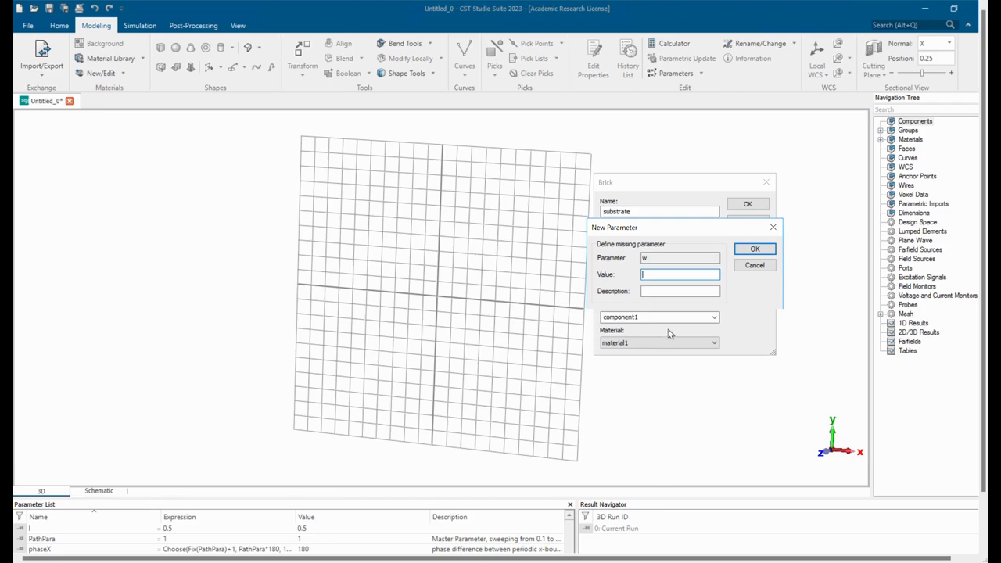
{"action": "type", "text": "0.5"}
{"action": "key", "text": "Return"}
{"action": "type", "text": "0"}
{"action": "key", "text": "Return"}
Examine the substrate block up close from several angles.
{"action": "scroll", "coordinate": [438, 304], "scroll_direction": "up", "scroll_amount": 2}
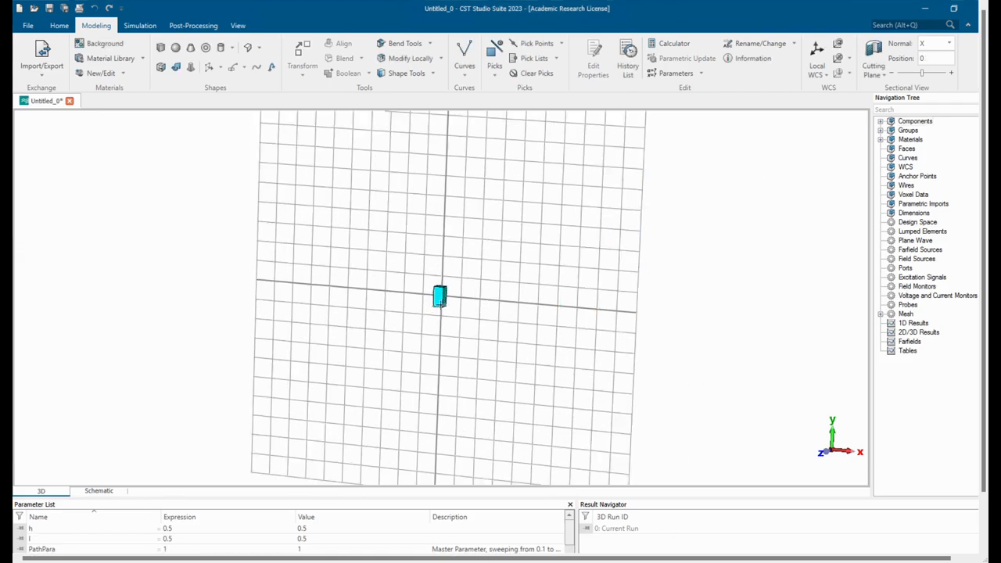
{"action": "scroll", "coordinate": [442, 302], "scroll_direction": "up", "scroll_amount": 5}
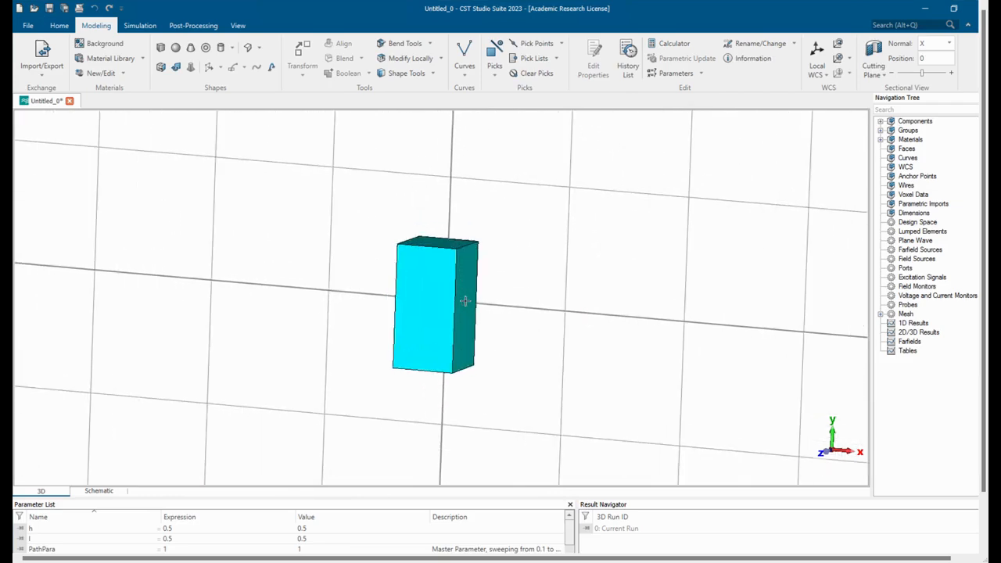
{"action": "scroll", "coordinate": [463, 299], "scroll_direction": "up", "scroll_amount": 2}
{"action": "mouse_move", "coordinate": [452, 292]}
{"action": "middle_mouse_down"}
{"action": "mouse_move", "coordinate": [378, 263]}
{"action": "mouse_move", "coordinate": [433, 224]}
{"action": "mouse_move", "coordinate": [462, 237]}
{"action": "mouse_move", "coordinate": [543, 335]}
{"action": "mouse_move", "coordinate": [471, 357]}
{"action": "middle_mouse_up"}
{"action": "scroll", "coordinate": [471, 358], "scroll_direction": "down", "scroll_amount": 2}
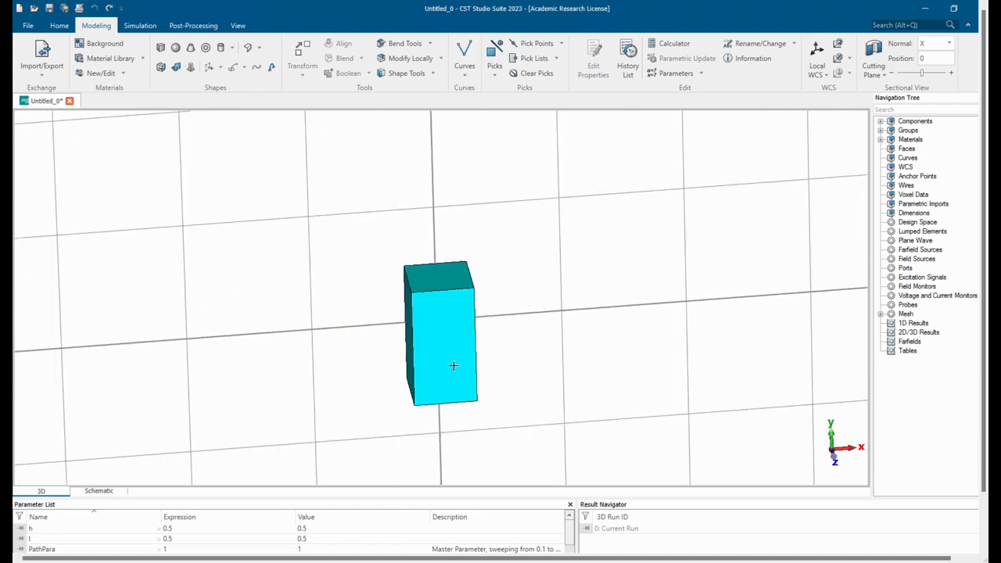
{"action": "scroll", "coordinate": [454, 366], "scroll_direction": "up", "scroll_amount": 3}
{"action": "middle_click_drag", "start_coordinate": [431, 345], "coordinate": [422, 321]}
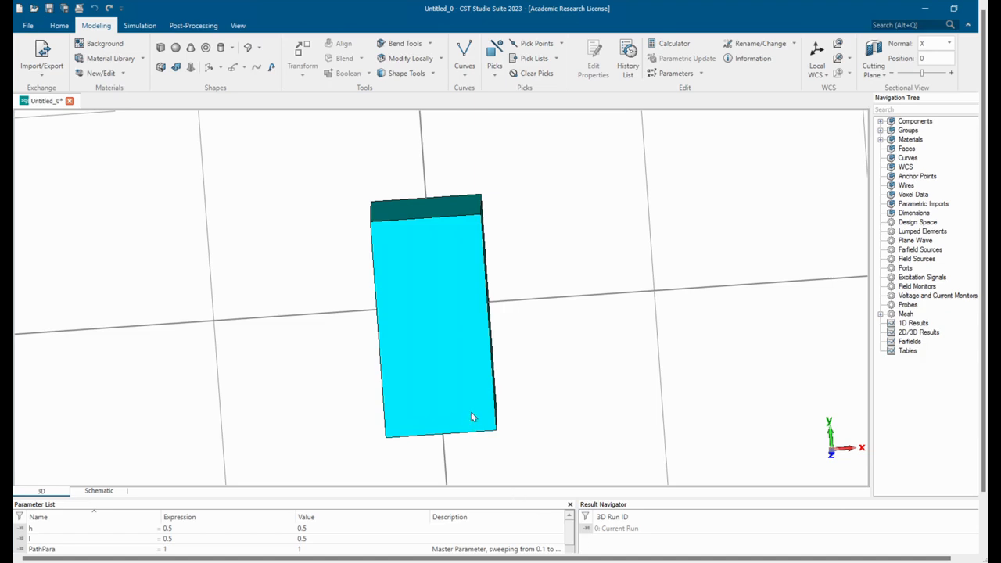
{"action": "left_click_drag", "start_coordinate": [470, 394], "coordinate": [480, 365]}
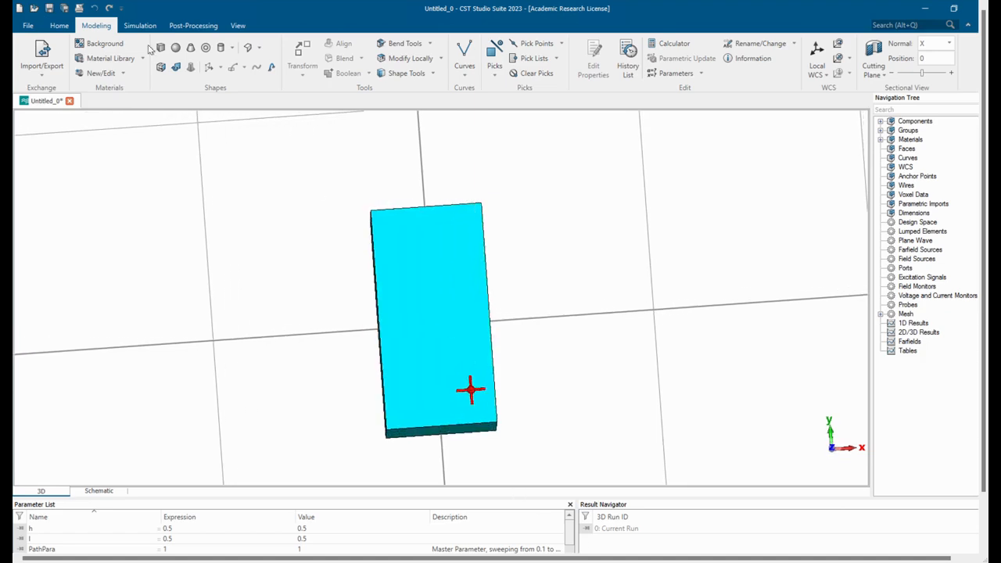
Start a second brick by direct value entry and name it strip1.
{"action": "left_click", "coordinate": [160, 48]}
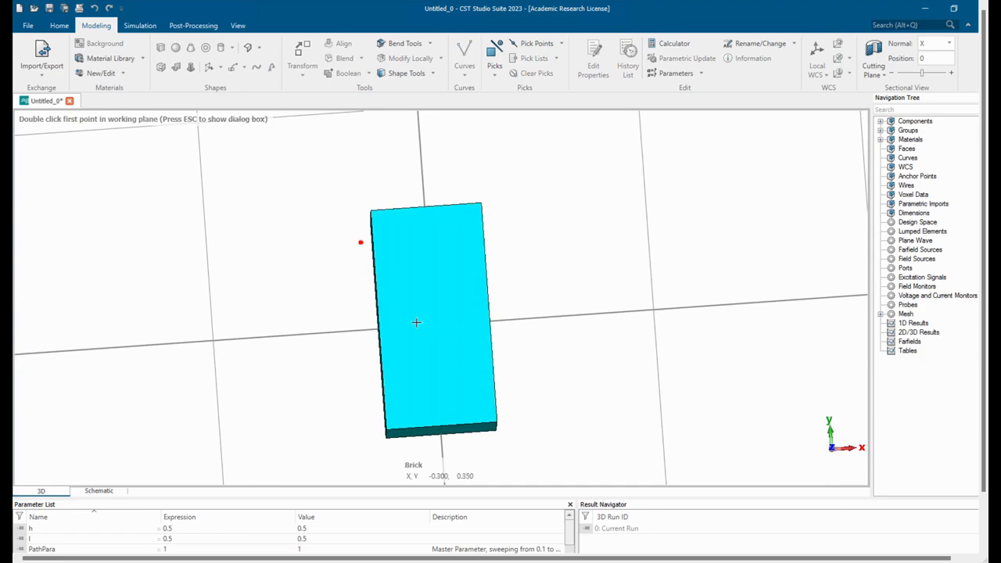
{"action": "key", "text": "Escape"}
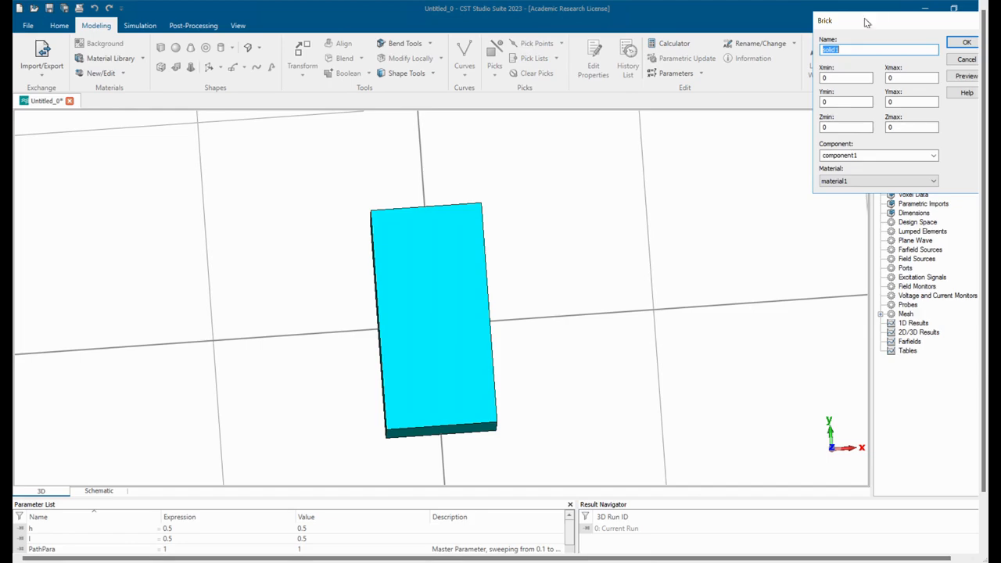
{"action": "left_click_drag", "start_coordinate": [827, 21], "coordinate": [640, 161]}
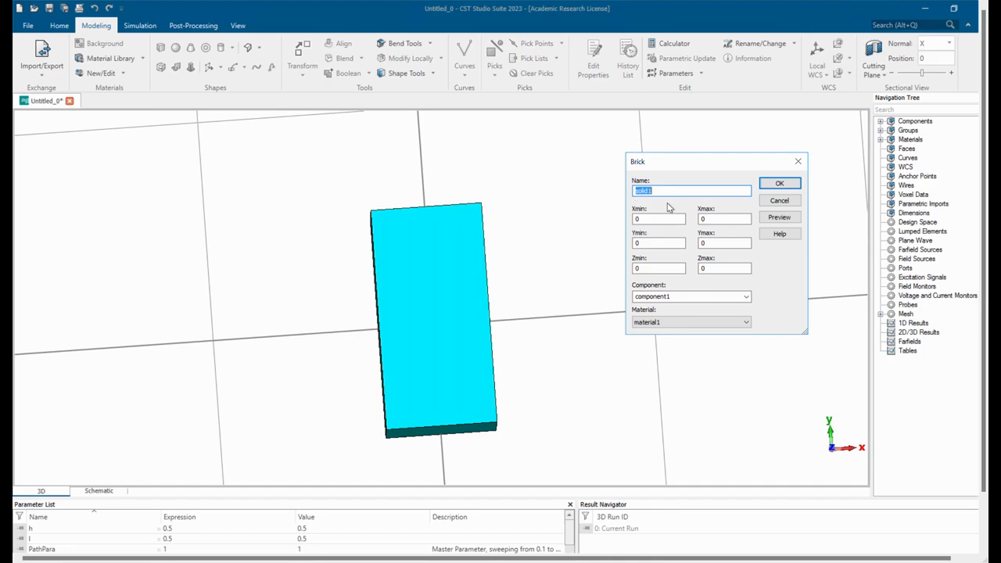
{"action": "type", "text": "strip"}
Set strip1's X extent from -l/2 to l/2.
{"action": "left_click", "coordinate": [660, 224]}
{"action": "key", "text": "BackSpace"}
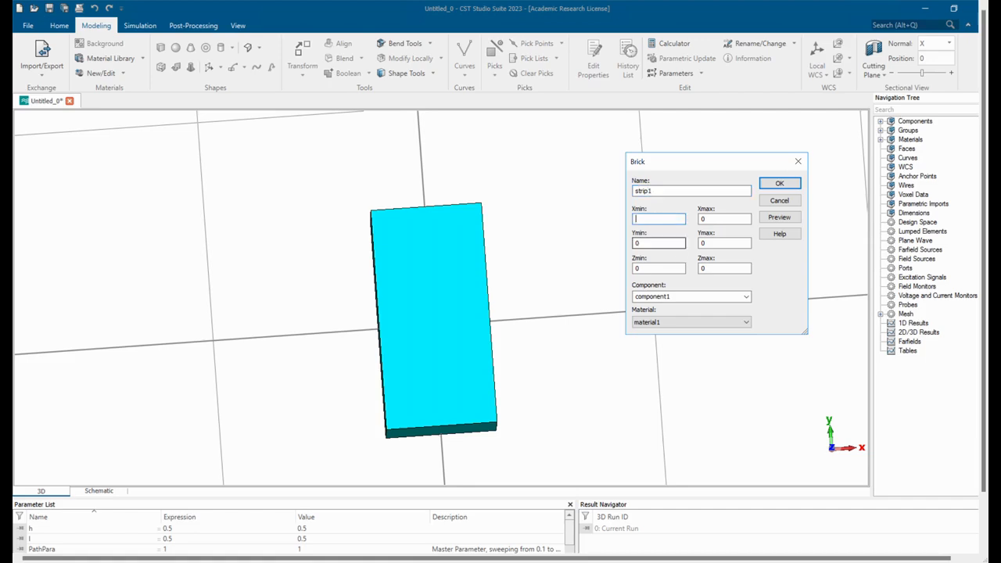
{"action": "type", "text": "-l/2"}
{"action": "left_click", "coordinate": [715, 222]}
{"action": "key", "text": "BackSpace"}
{"action": "type", "text": "l/2"}
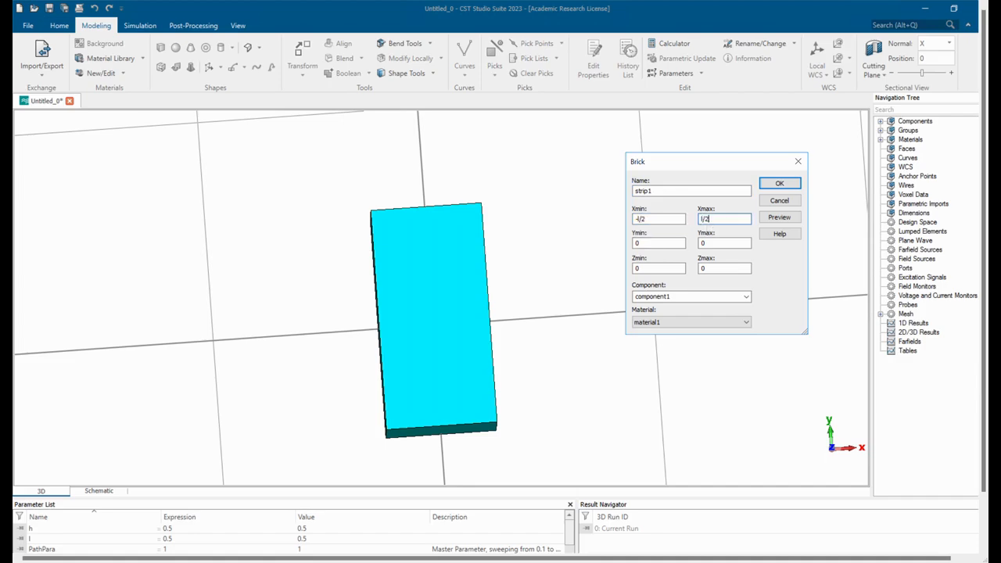
Set strip1's Y extent from -wt/2 to wt/2.
{"action": "left_click", "coordinate": [654, 245]}
{"action": "key", "text": "BackSpace"}
{"action": "type", "text": "-wt/2"}
{"action": "left_click", "coordinate": [720, 245]}
{"action": "key", "text": "BackSpace"}
{"action": "type", "text": "wt/2"}
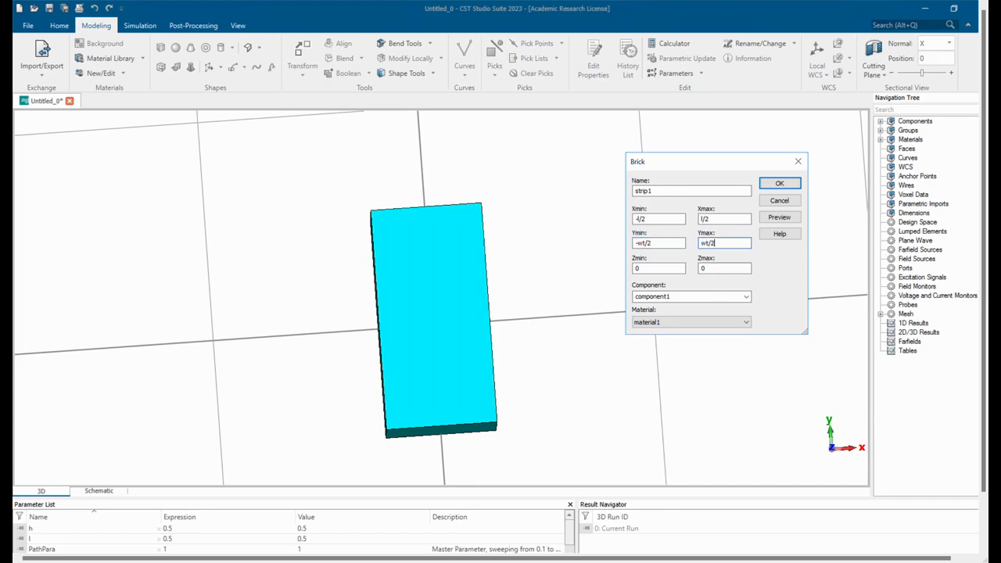
Set strip1's Z extent from h to h+tc so it sits on top of the substrate.
{"action": "left_click", "coordinate": [664, 275]}
{"action": "left_click_drag", "start_coordinate": [584, 277], "coordinate": [586, 281]}
{"action": "double_click", "coordinate": [713, 269]}
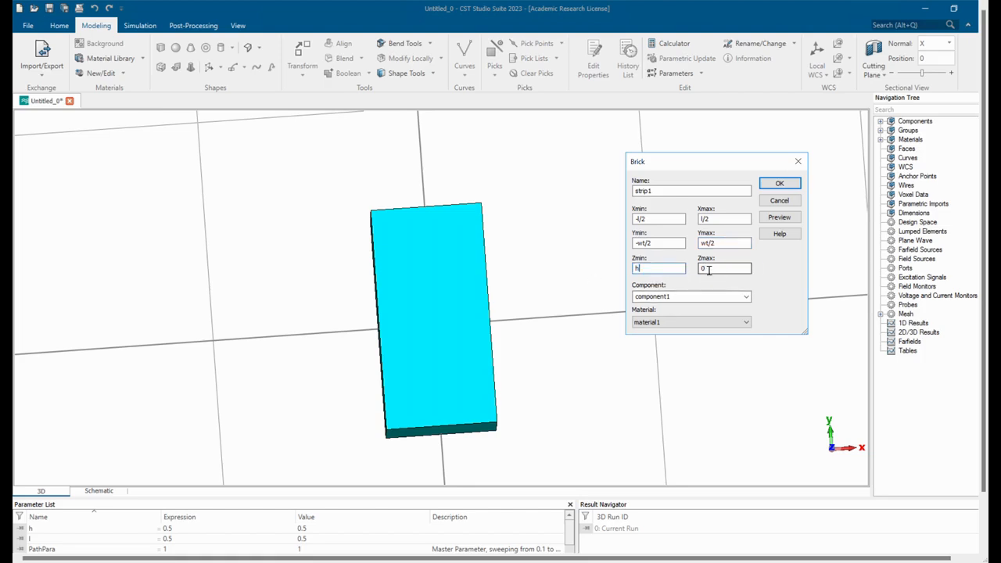
{"action": "type", "text": "h+tc"}
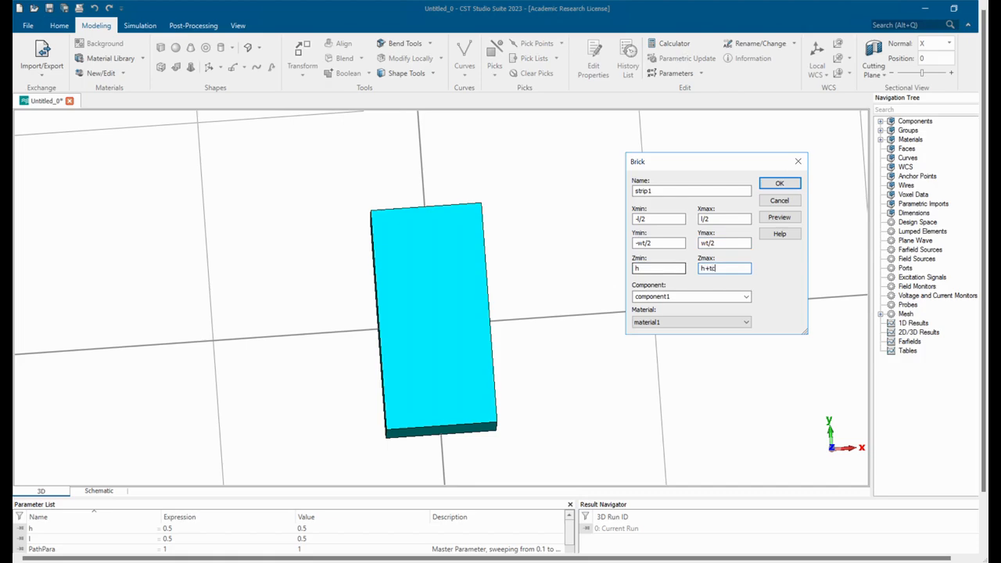
Create the strip1 brick, defining the missing parameters wt as 0.2 and tc as 18e-3.
{"action": "key", "text": "Return"}
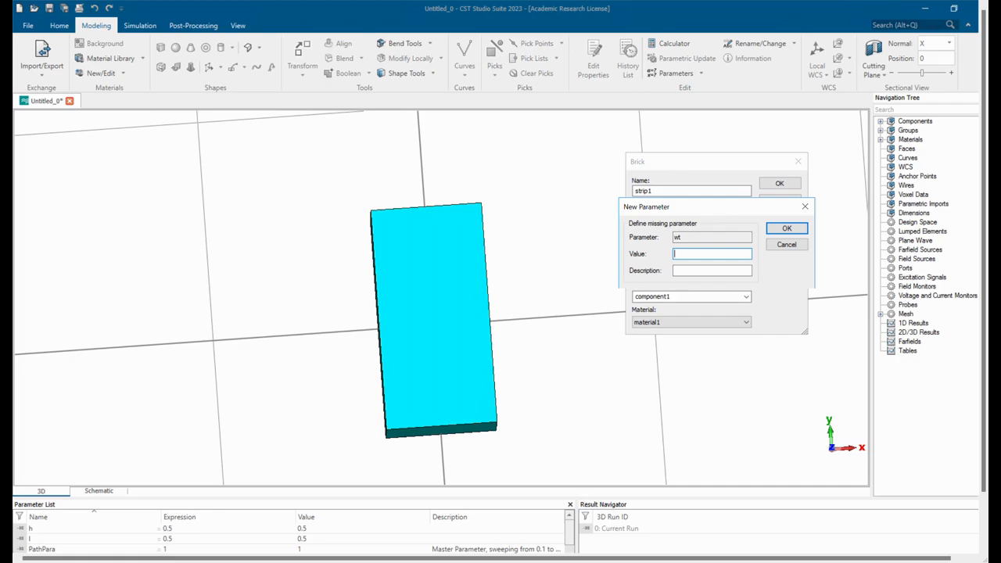
{"action": "type", "text": "0.2"}
{"action": "key", "text": "Return"}
{"action": "type", "text": "18e-3"}
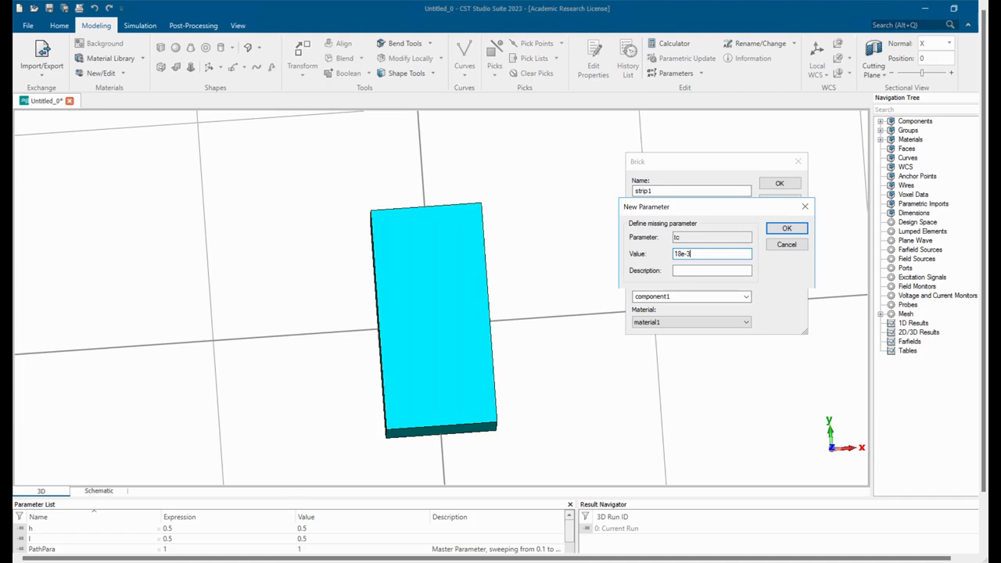
{"action": "left_click", "coordinate": [786, 228]}
{"action": "key", "text": "Return"}
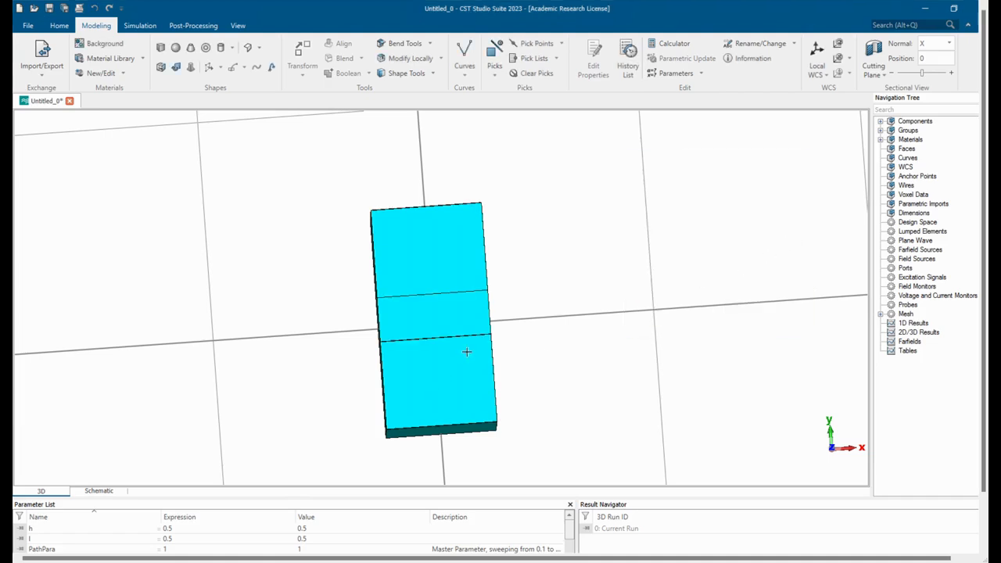
Inspect the strip1 brick on the substrate and open its history tree.
{"action": "left_click_drag", "start_coordinate": [464, 351], "coordinate": [406, 294]}
{"action": "scroll", "coordinate": [409, 326], "scroll_direction": "up", "scroll_amount": 5}
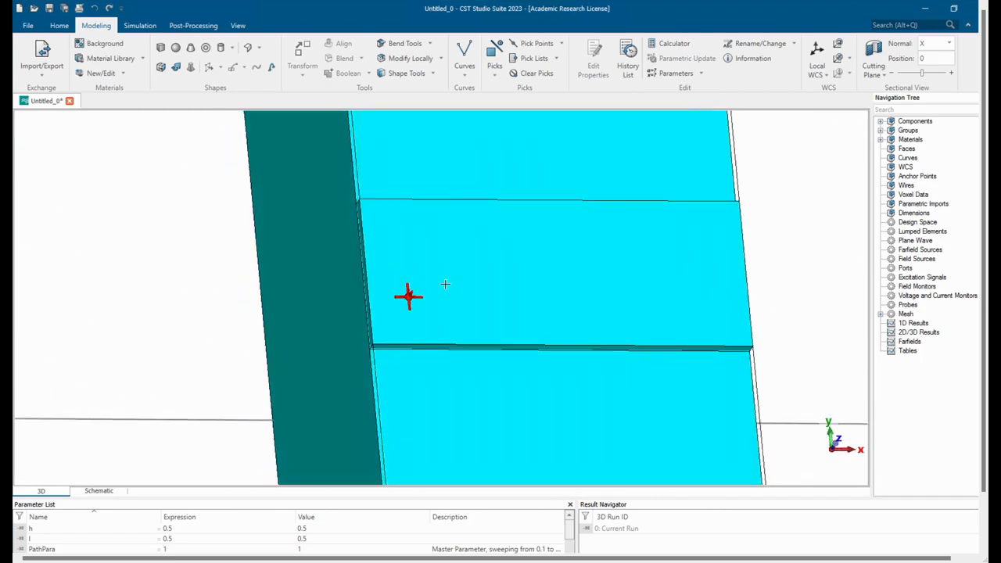
{"action": "double_click", "coordinate": [447, 283]}
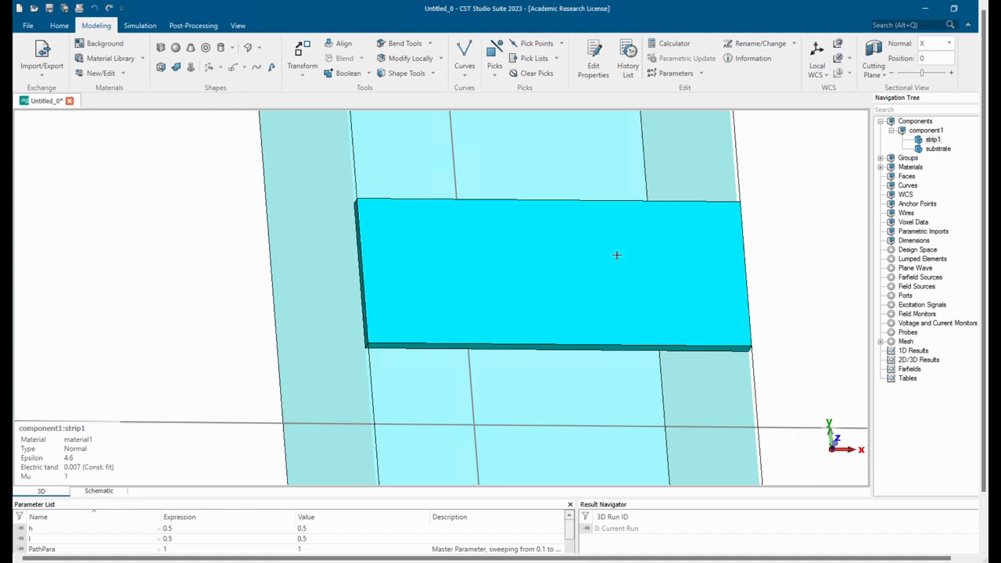
{"action": "double_click", "coordinate": [930, 139]}
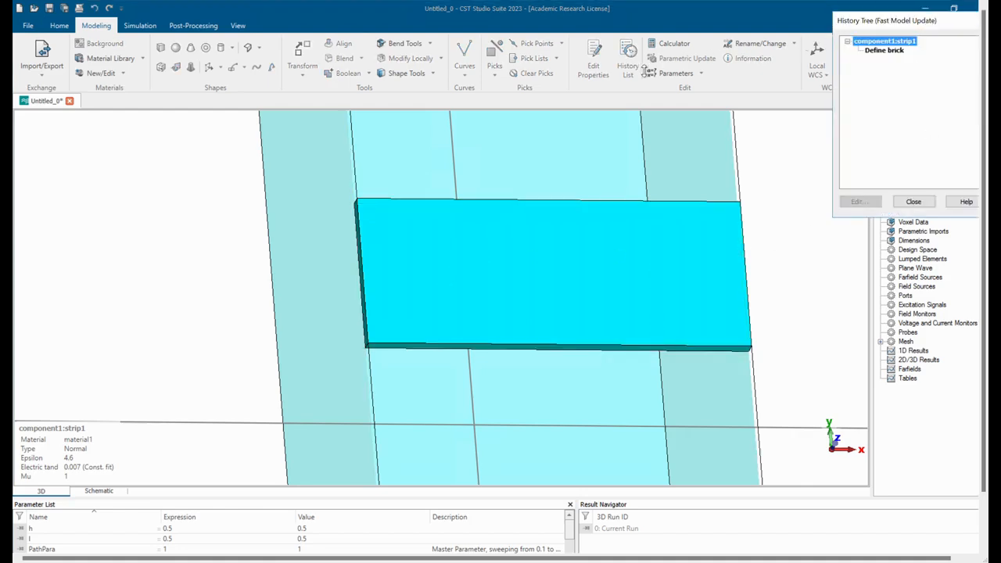
Close the history tree and assign Copper (annealed) from the material library to strip1.
{"action": "left_click", "coordinate": [914, 202]}
{"action": "right_click", "coordinate": [932, 140]}
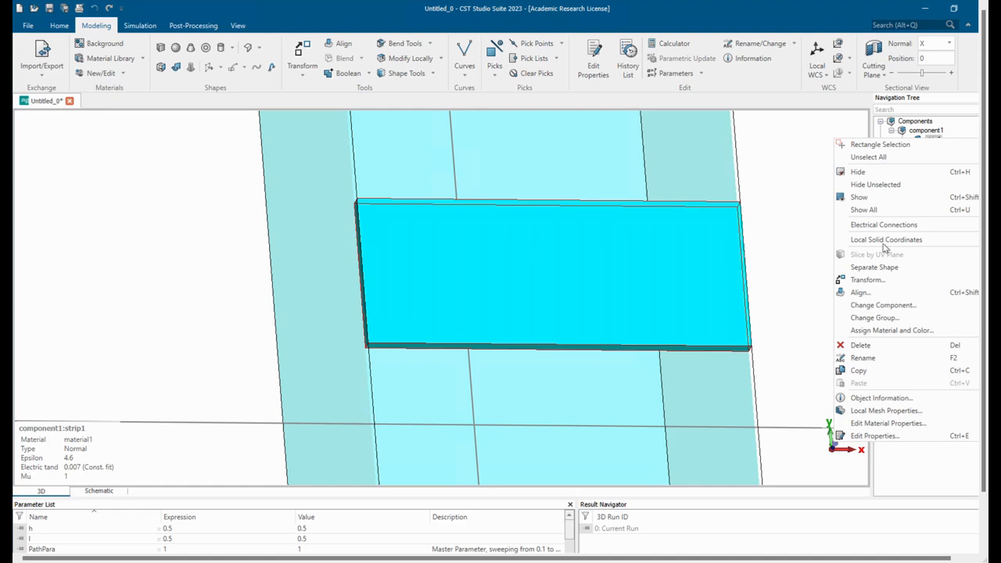
{"action": "left_click", "coordinate": [881, 332]}
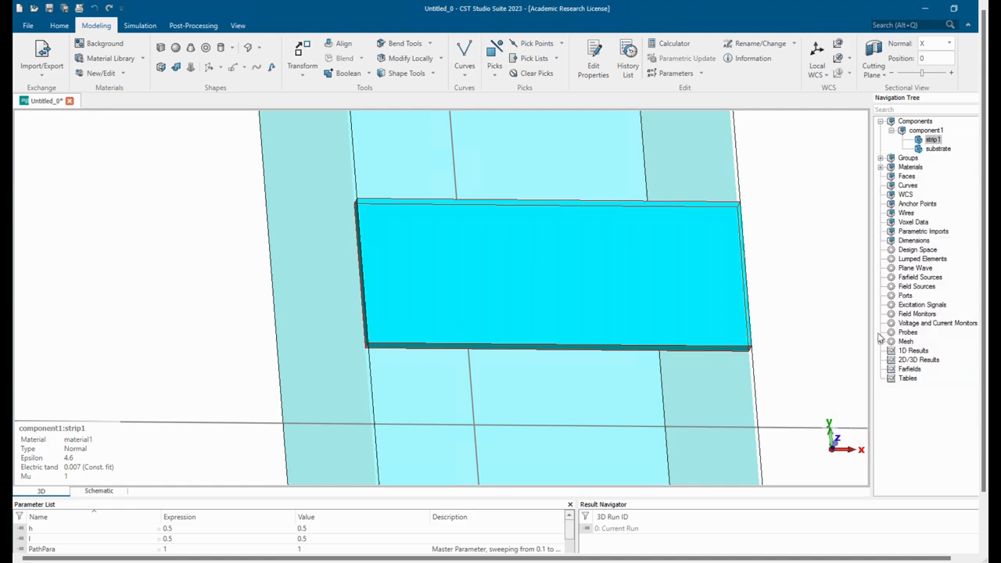
{"action": "left_click", "coordinate": [498, 308]}
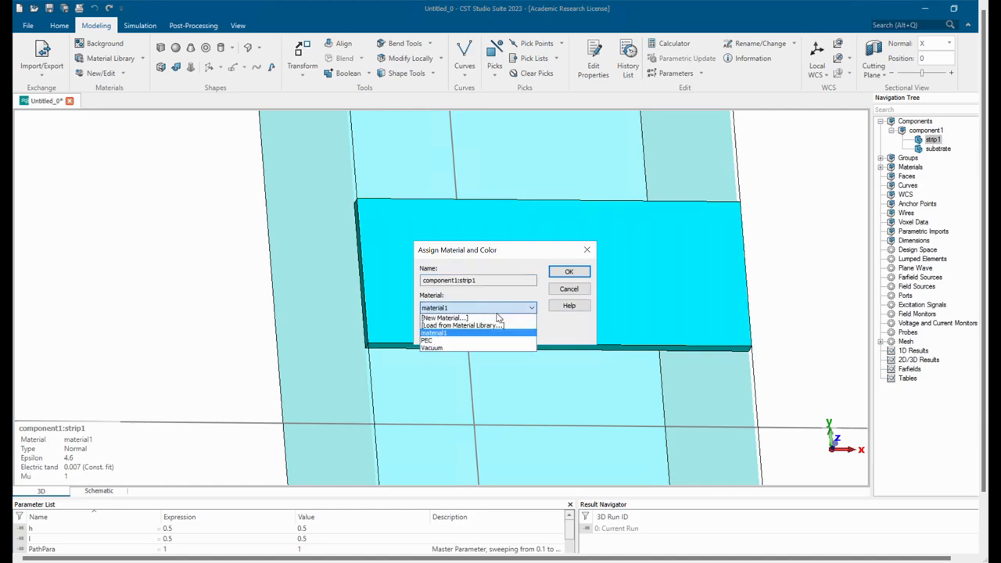
{"action": "left_click", "coordinate": [482, 326]}
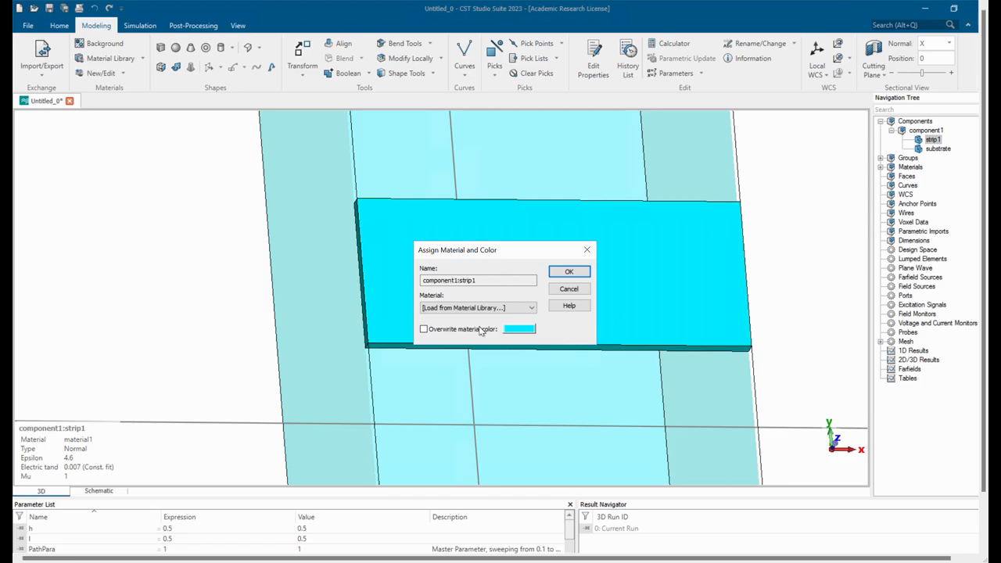
{"action": "left_click", "coordinate": [446, 158]}
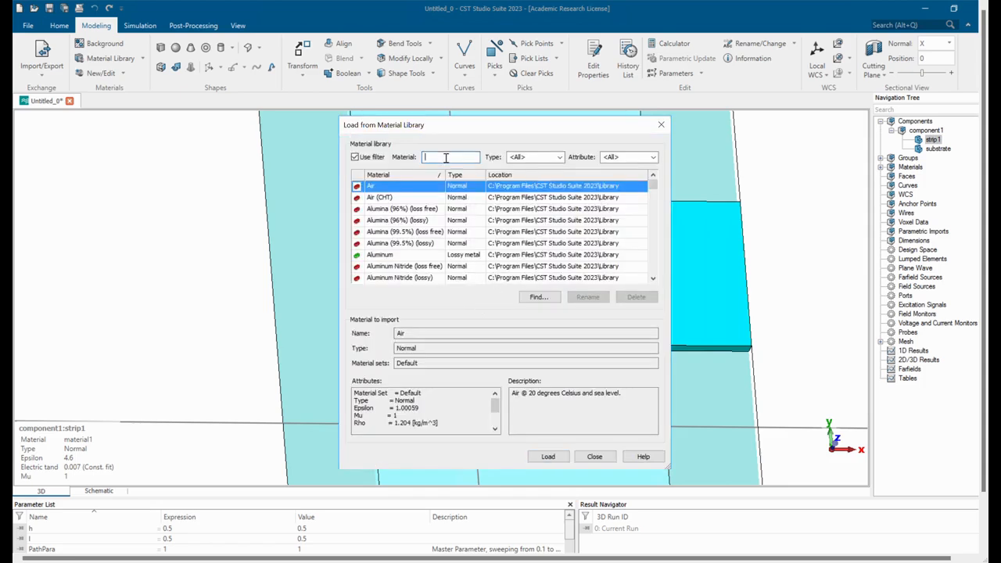
{"action": "type", "text": "copper"}
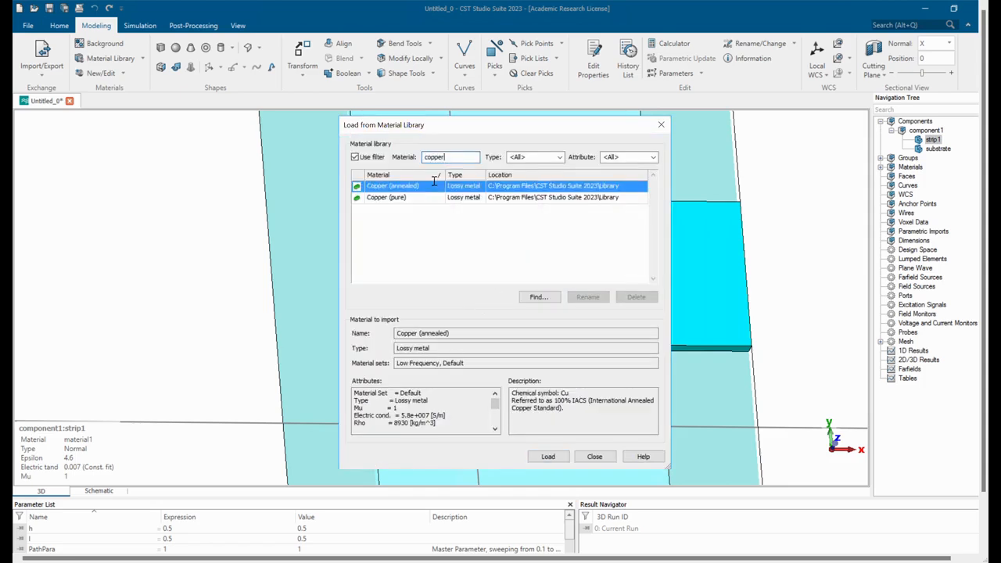
{"action": "left_click", "coordinate": [547, 455]}
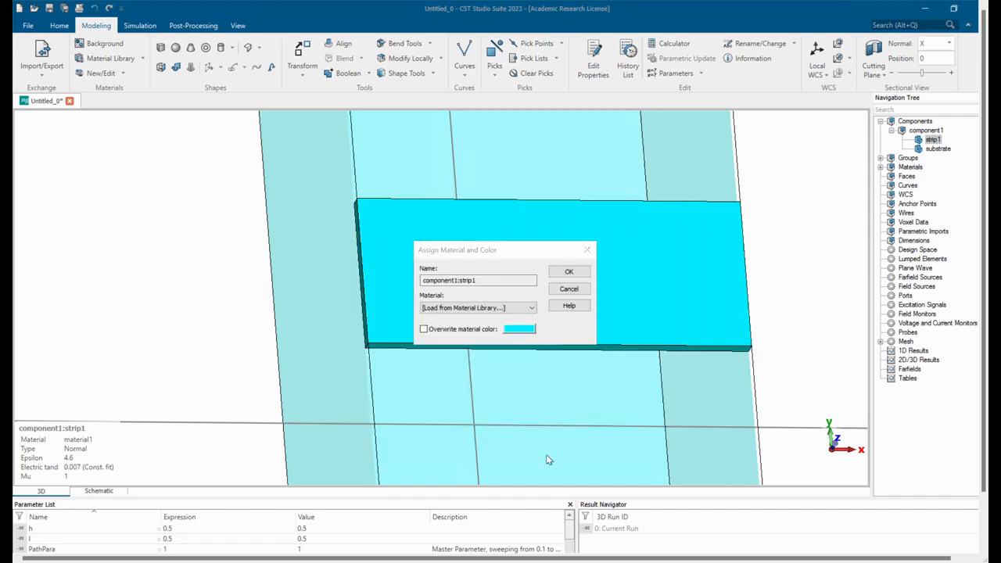
{"action": "left_click", "coordinate": [568, 271]}
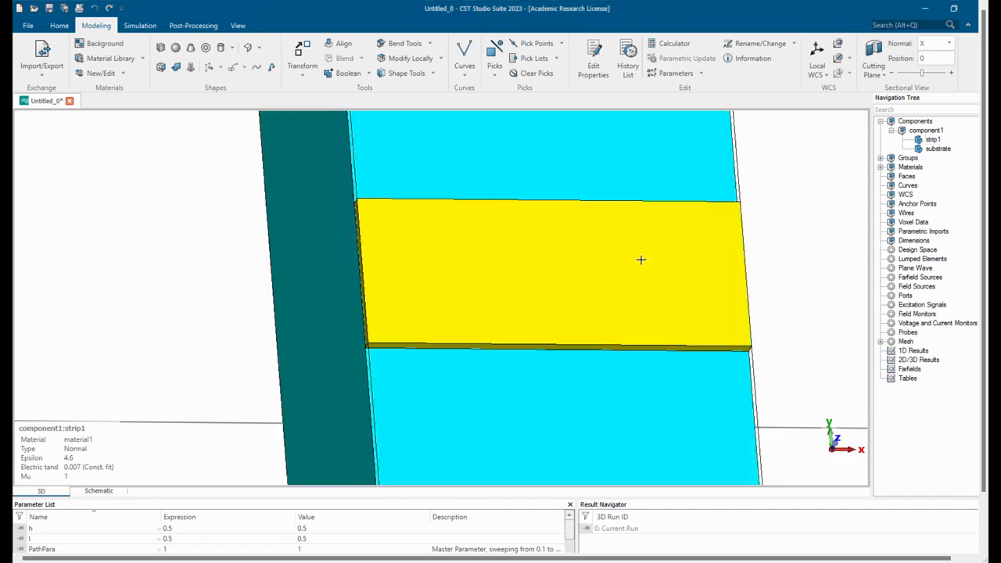
Start a new brick by numeric entry and name it strip2.
{"action": "mouse_move", "coordinate": [751, 232]}
{"action": "left_mouse_down"}
{"action": "mouse_move", "coordinate": [733, 229]}
{"action": "mouse_move", "coordinate": [744, 223]}
{"action": "mouse_move", "coordinate": [735, 233]}
{"action": "left_mouse_up"}
{"action": "scroll", "coordinate": [607, 292], "scroll_direction": "down", "scroll_amount": 5}
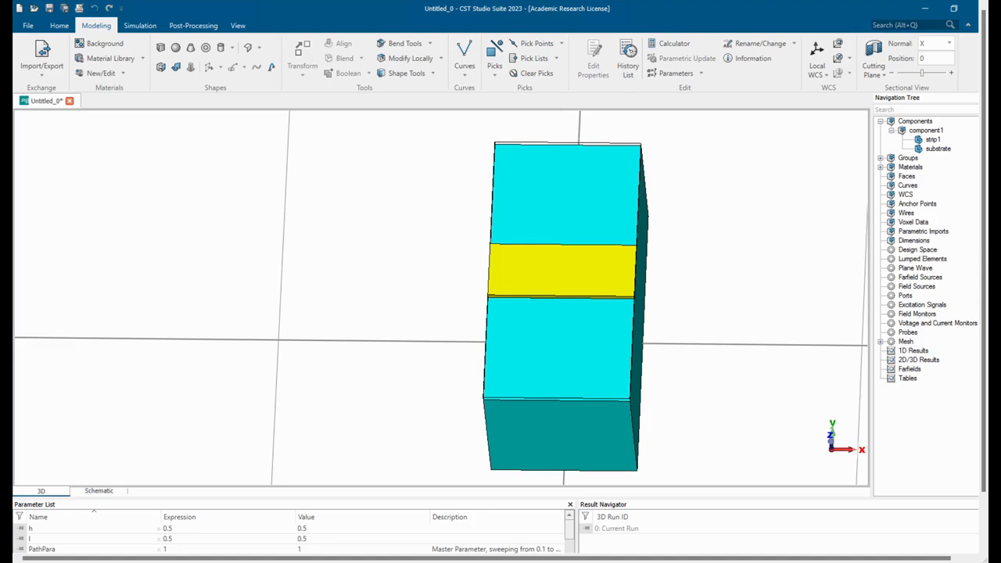
{"action": "left_click_drag", "start_coordinate": [596, 310], "coordinate": [609, 410]}
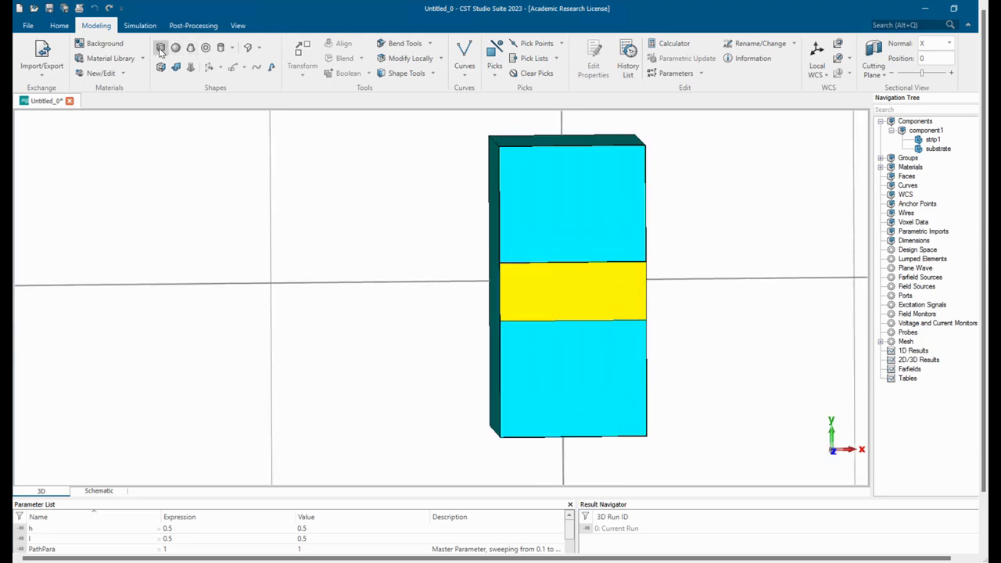
{"action": "left_click", "coordinate": [160, 49]}
{"action": "key", "text": "Escape"}
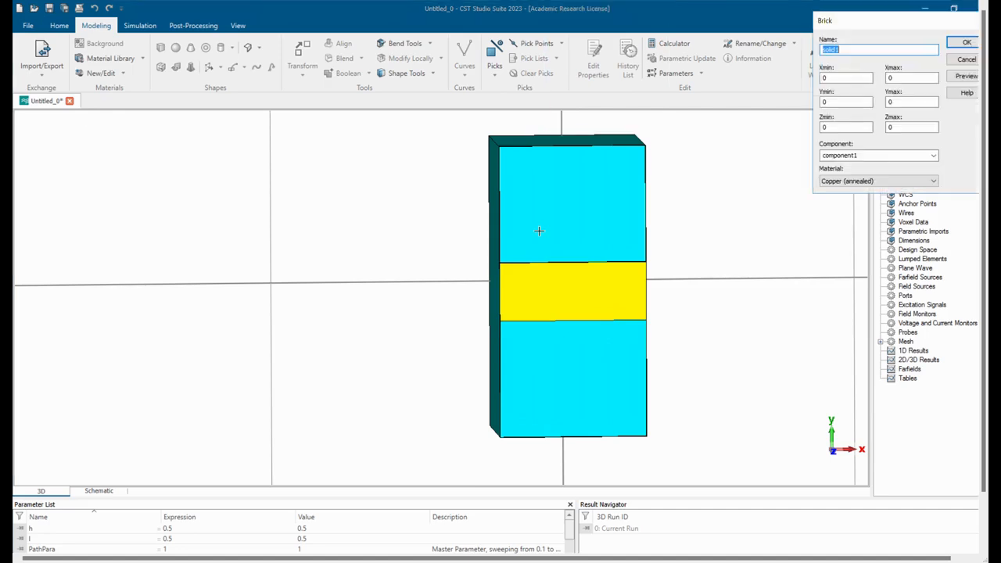
{"action": "left_click_drag", "start_coordinate": [839, 23], "coordinate": [633, 208]}
{"action": "type", "text": "s"}
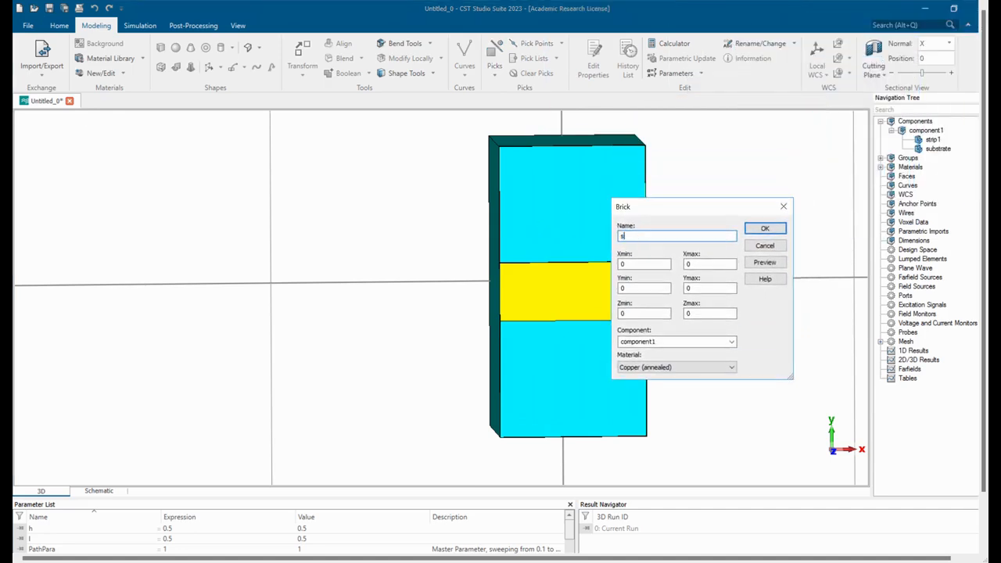
{"action": "type", "text": "trip2"}
Set strip2's X extent from -lt/2 to lt/2.
{"action": "left_click", "coordinate": [648, 265]}
{"action": "left_click", "coordinate": [646, 268]}
{"action": "key", "text": "BackSpace"}
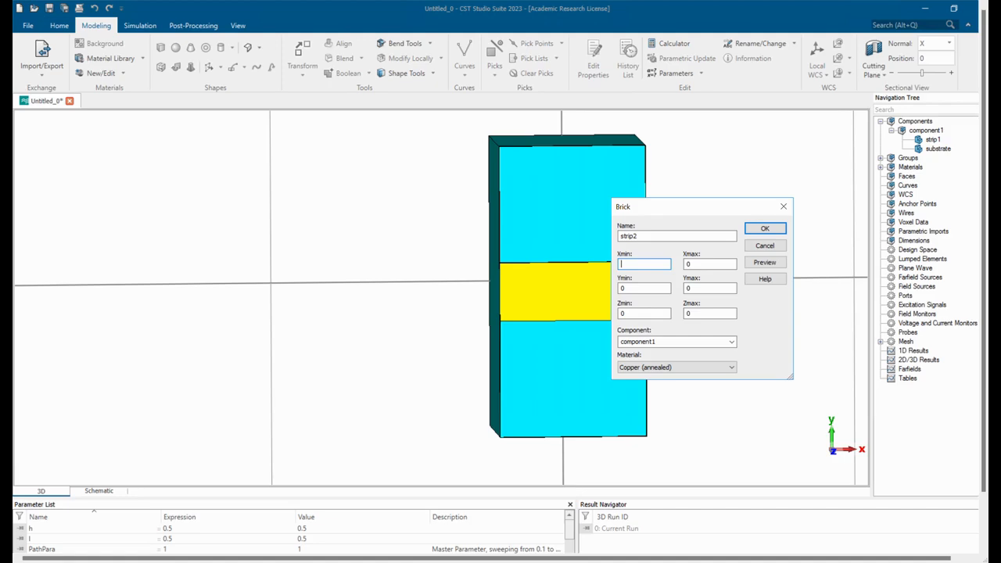
{"action": "type", "text": "-lt/2"}
{"action": "double_click", "coordinate": [693, 264]}
{"action": "key", "text": "BackSpace"}
{"action": "type", "text": "lt/2"}
Set strip2's Y extent from -w/2 to w/2 so it spans the full substrate width.
{"action": "left_click", "coordinate": [635, 290]}
{"action": "key", "text": "BackSpace"}
{"action": "type", "text": "-w/2"}
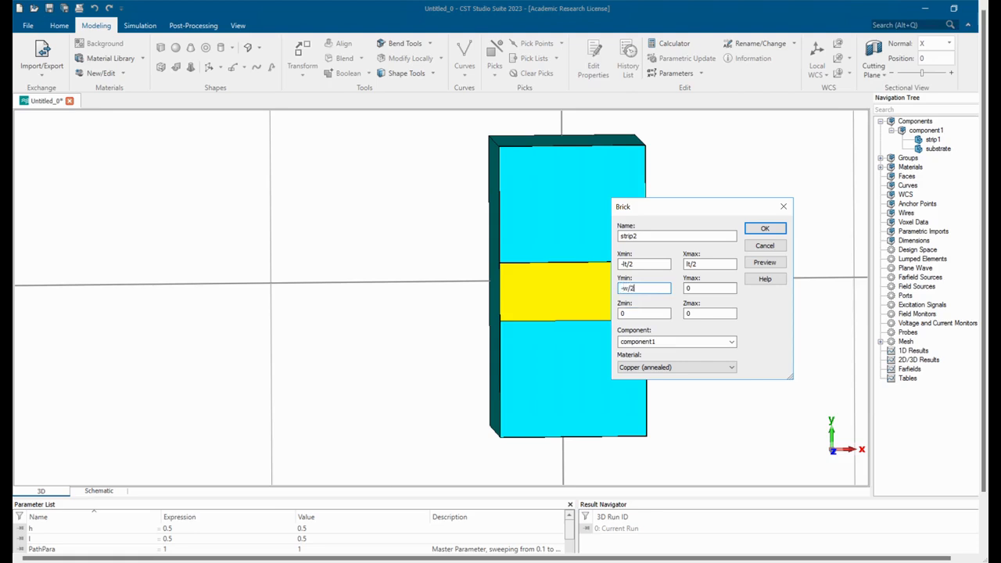
{"action": "left_click", "coordinate": [698, 290]}
{"action": "key", "text": "BackSpace"}
{"action": "type", "text": "w/2"}
Set strip2's Z extent from h to h+tc so it lies on top of the substrate.
{"action": "left_click", "coordinate": [628, 319]}
{"action": "key", "text": "BackSpace"}
{"action": "type", "text": "h"}
{"action": "left_click", "coordinate": [714, 316]}
{"action": "key", "text": "BackSpace"}
{"action": "type", "text": "h+tc"}
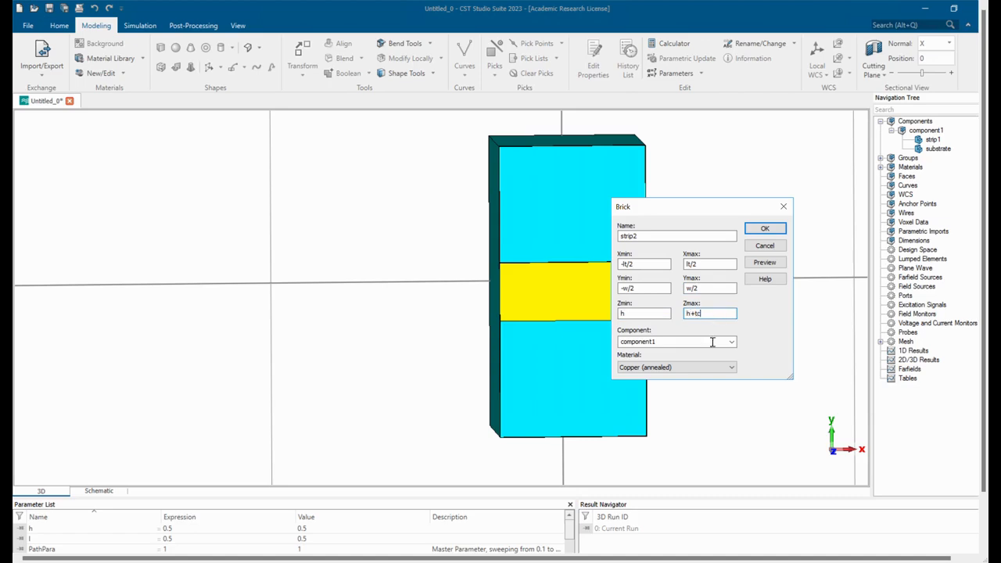
Preview and create the strip2 brick in Copper (annealed), defining the missing parameter lt as 0.2.
{"action": "left_click", "coordinate": [759, 266]}
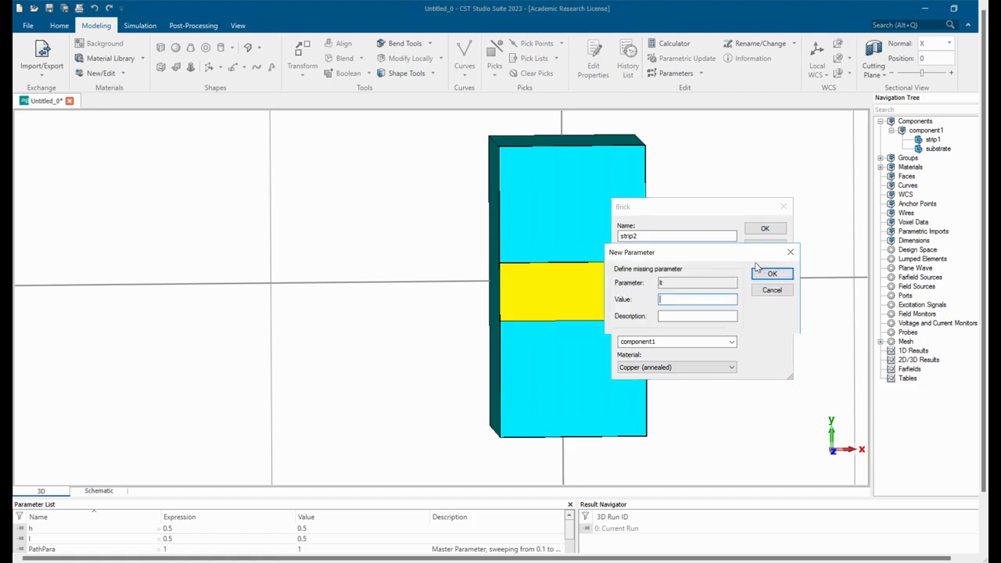
{"action": "type", "text": "0.2"}
{"action": "left_click", "coordinate": [770, 274]}
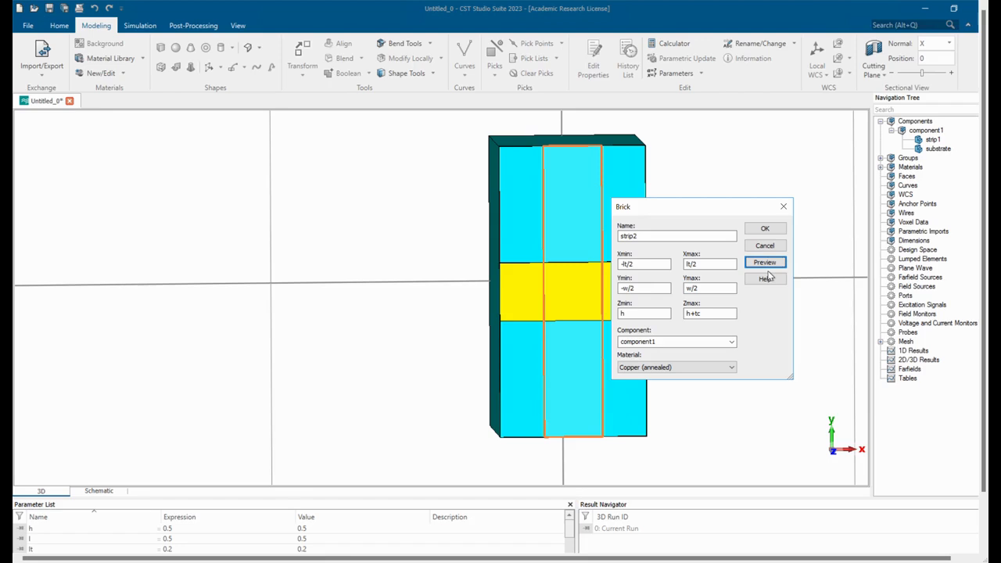
{"action": "left_click", "coordinate": [765, 229]}
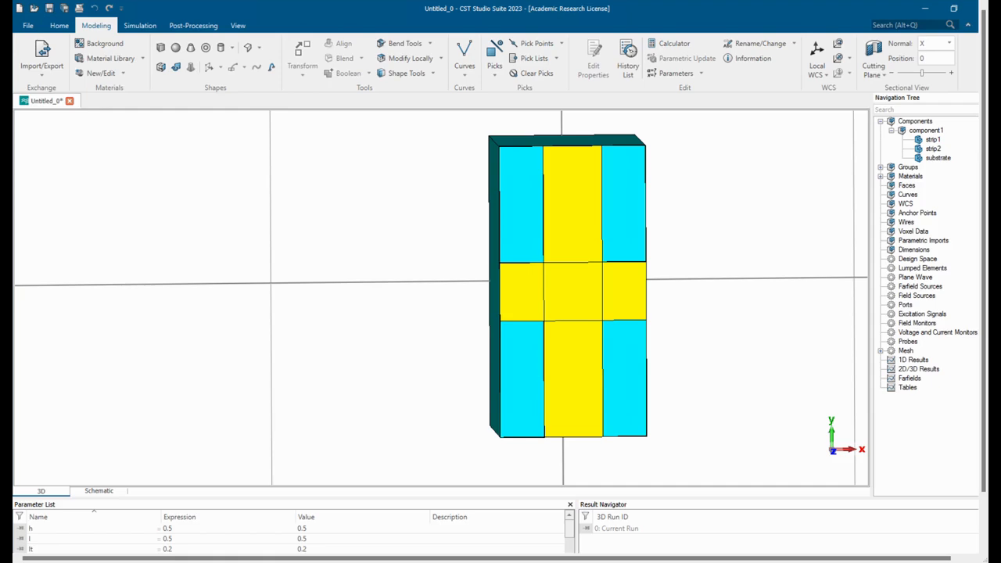
Start another brick by numeric entry and name it strip3.
{"action": "mouse_move", "coordinate": [645, 417]}
{"action": "left_mouse_down"}
{"action": "mouse_move", "coordinate": [636, 402]}
{"action": "mouse_move", "coordinate": [655, 408]}
{"action": "left_mouse_up"}
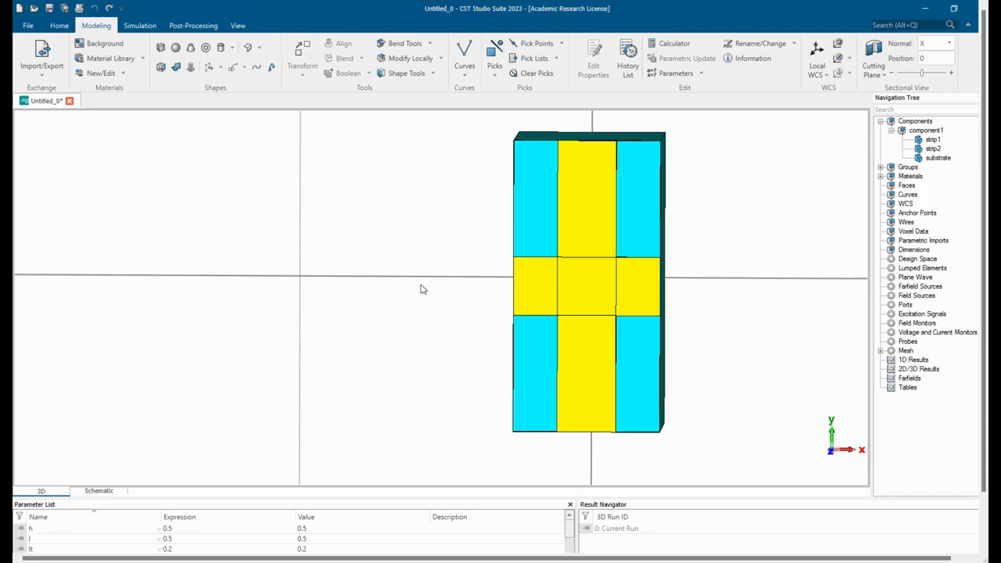
{"action": "left_click", "coordinate": [160, 48]}
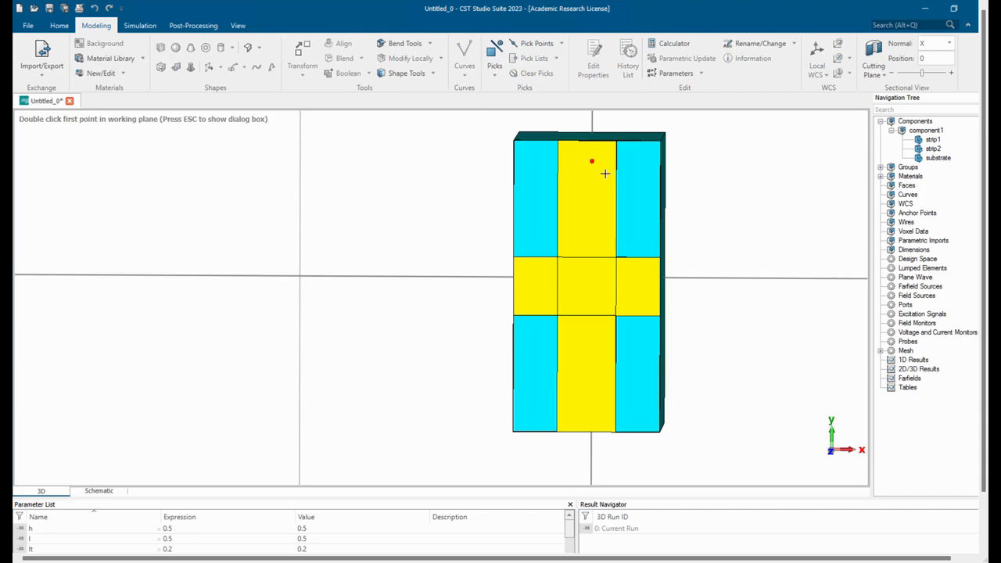
{"action": "key", "text": "Escape"}
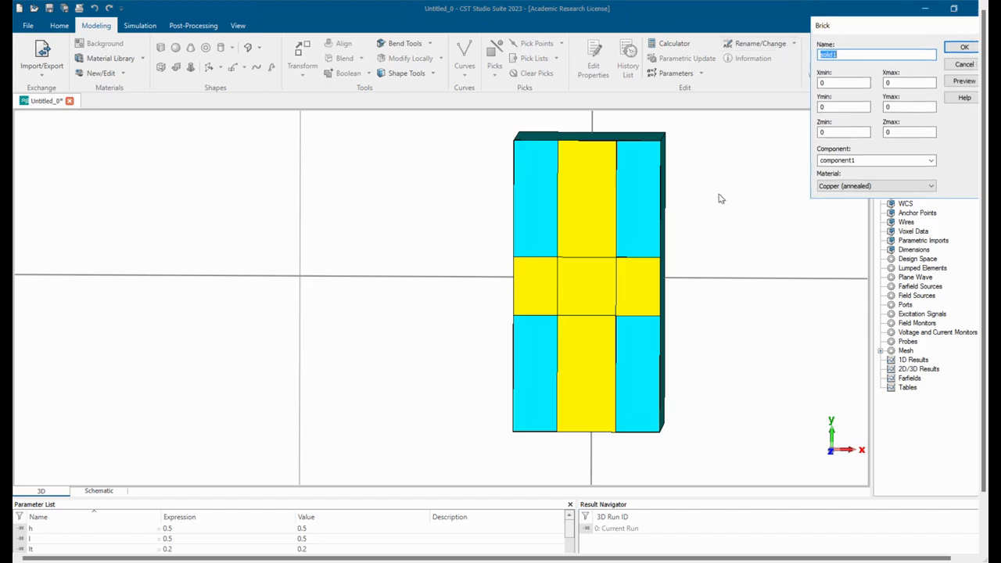
{"action": "left_click_drag", "start_coordinate": [836, 25], "coordinate": [750, 233]}
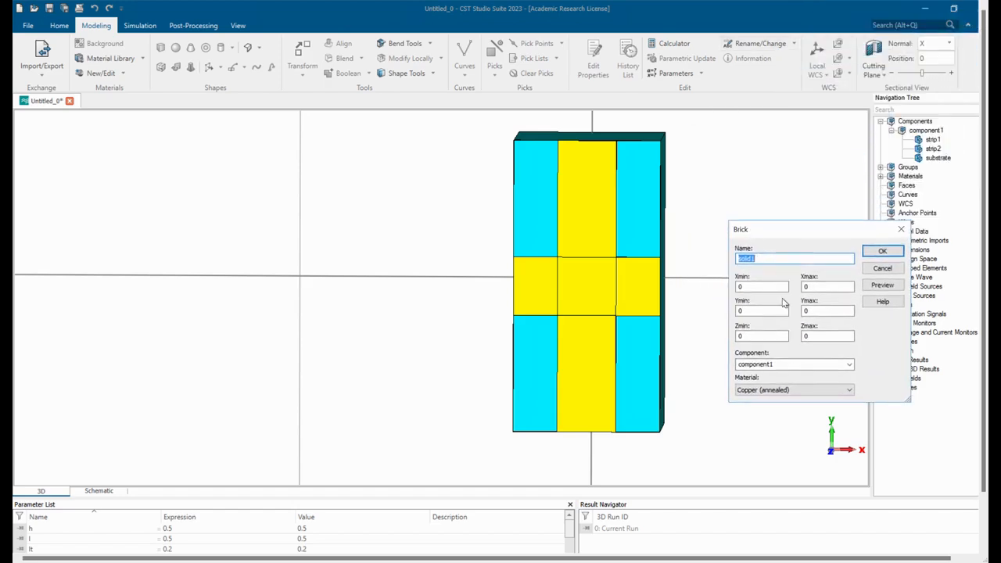
{"action": "type", "text": "strip3"}
Set strip3's X extent from -l/2+0.05 to l/2-0.05.
{"action": "left_click", "coordinate": [763, 288]}
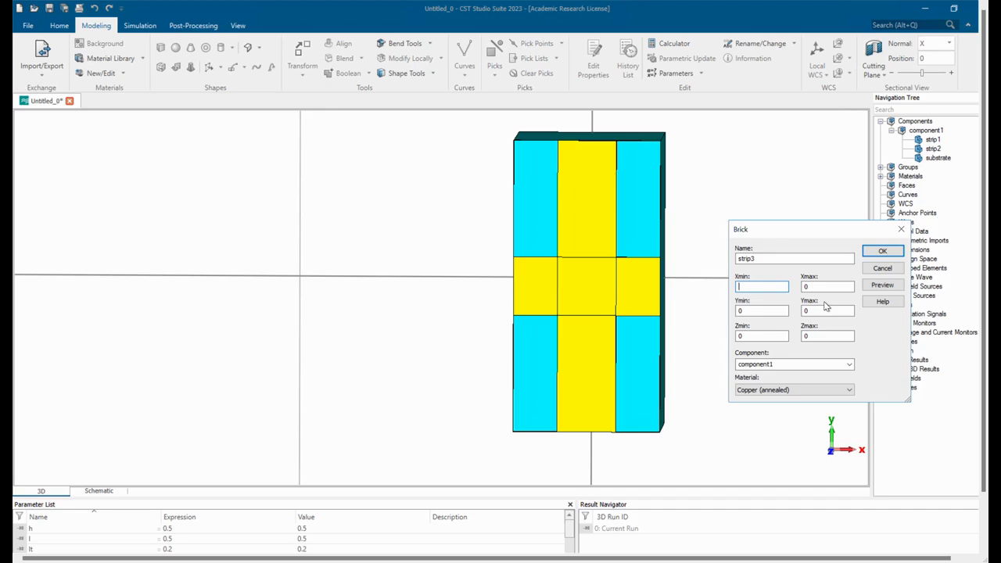
{"action": "type", "text": "l/2+0.1"}
{"action": "left_click", "coordinate": [841, 289]}
{"action": "key", "text": "BackSpace"}
{"action": "left_click", "coordinate": [780, 294]}
{"action": "type", "text": "05"}
{"action": "left_click", "coordinate": [838, 286]}
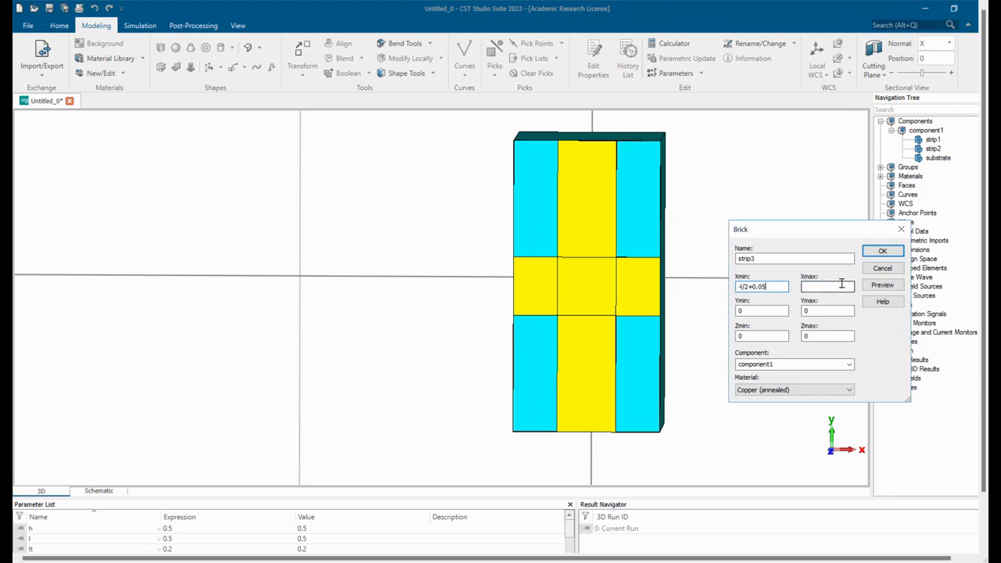
{"action": "type", "text": "l/2-0.05"}
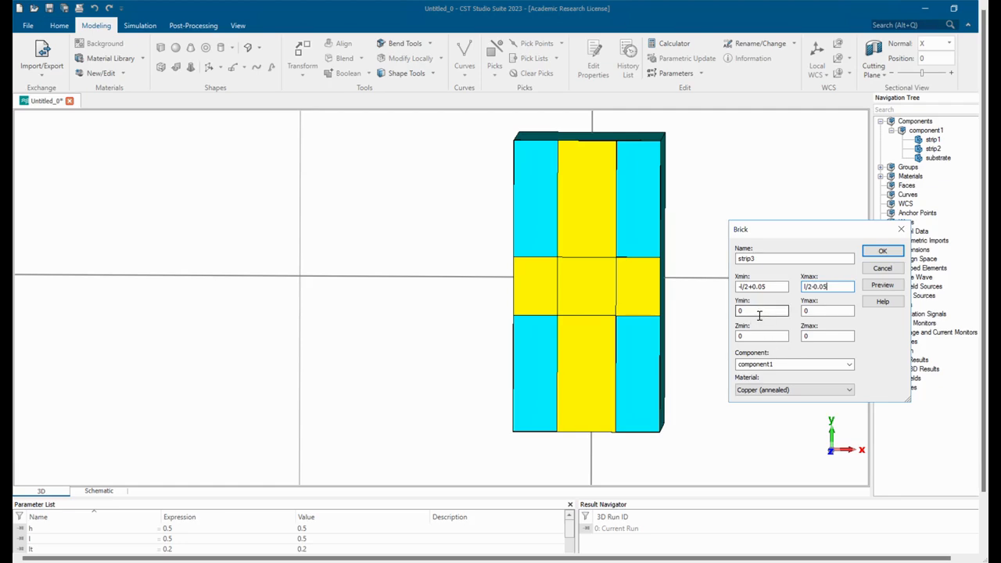
Set strip3's Y extent from w/2-0.2 to w/2 so it sits at the substrate's upper Y end.
{"action": "left_click", "coordinate": [759, 316]}
{"action": "key", "text": "BackSpace"}
{"action": "type", "text": "w"}
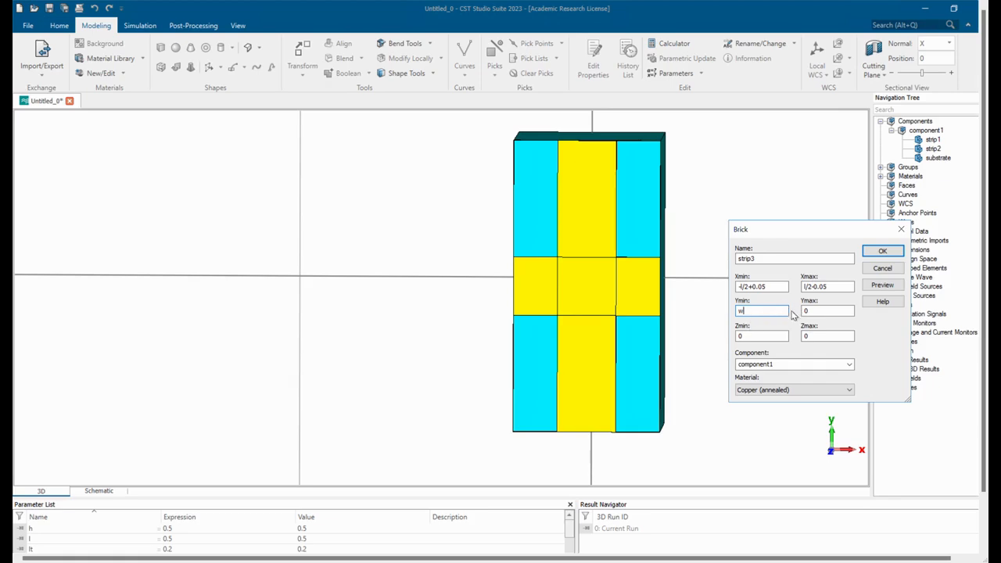
{"action": "type", "text": "/2-0.2"}
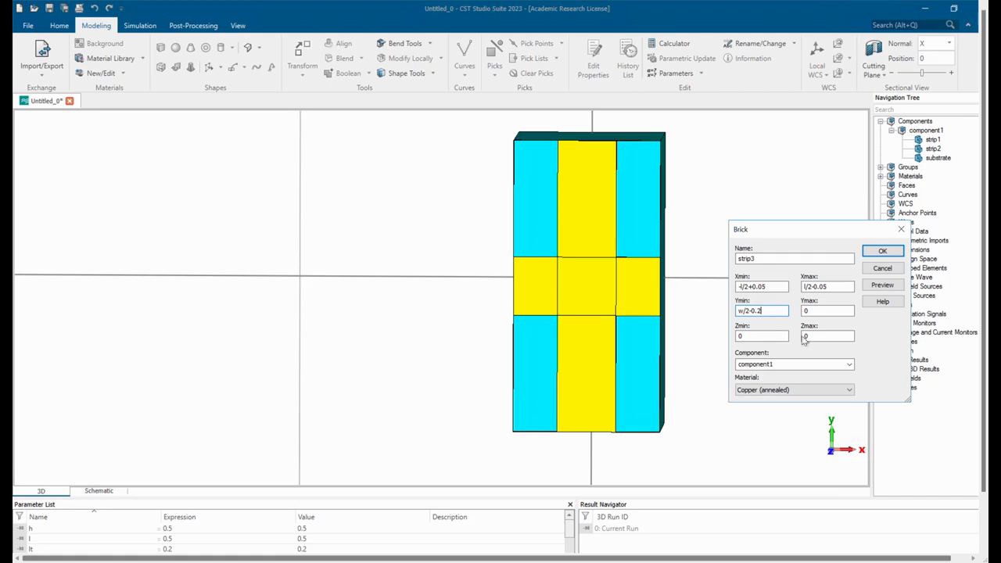
{"action": "left_click", "coordinate": [817, 312]}
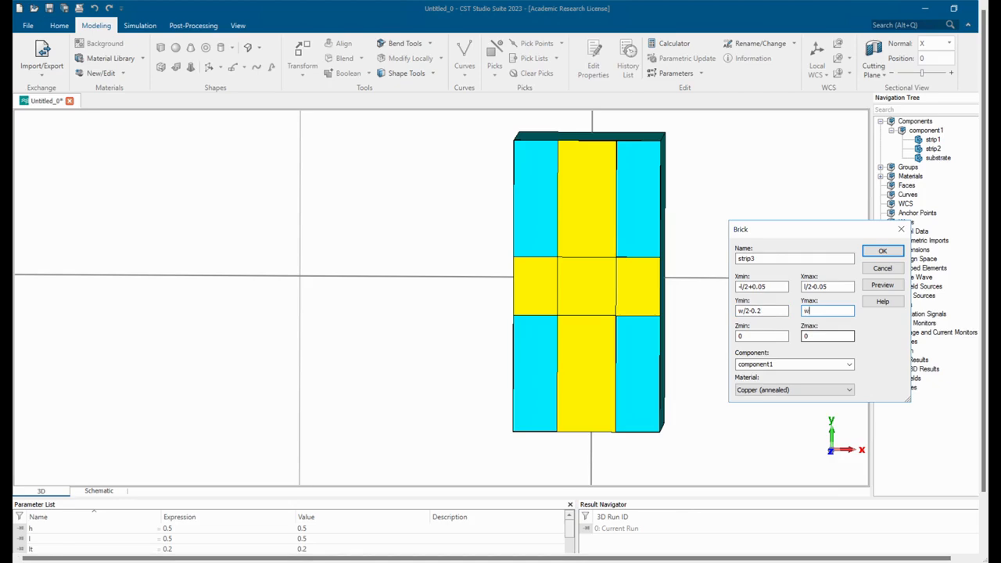
Set strip3's Z extent from h to h+tc, then preview and create the brick in Copper (annealed).
{"action": "left_click", "coordinate": [885, 287]}
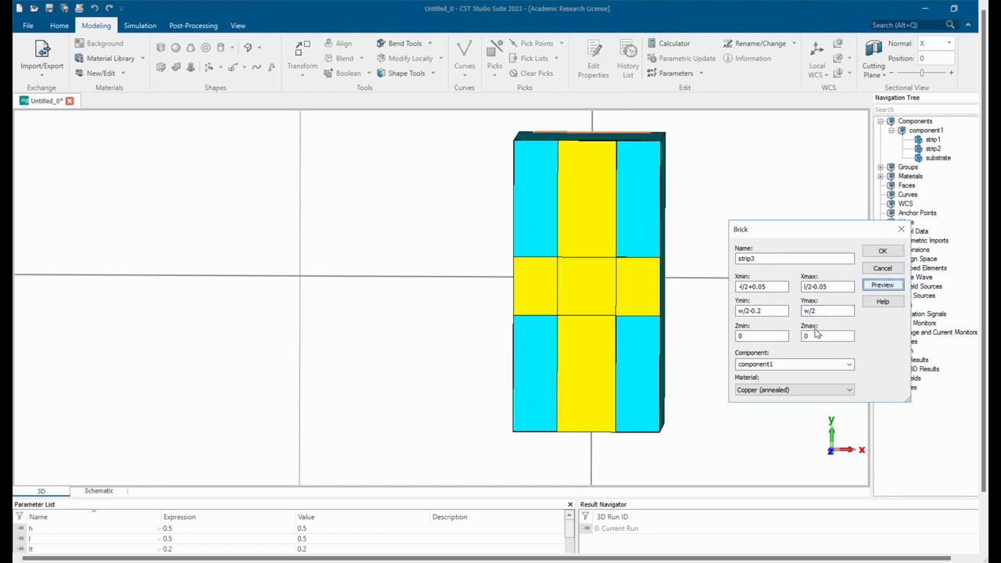
{"action": "left_click", "coordinate": [754, 336]}
{"action": "key", "text": "BackSpace"}
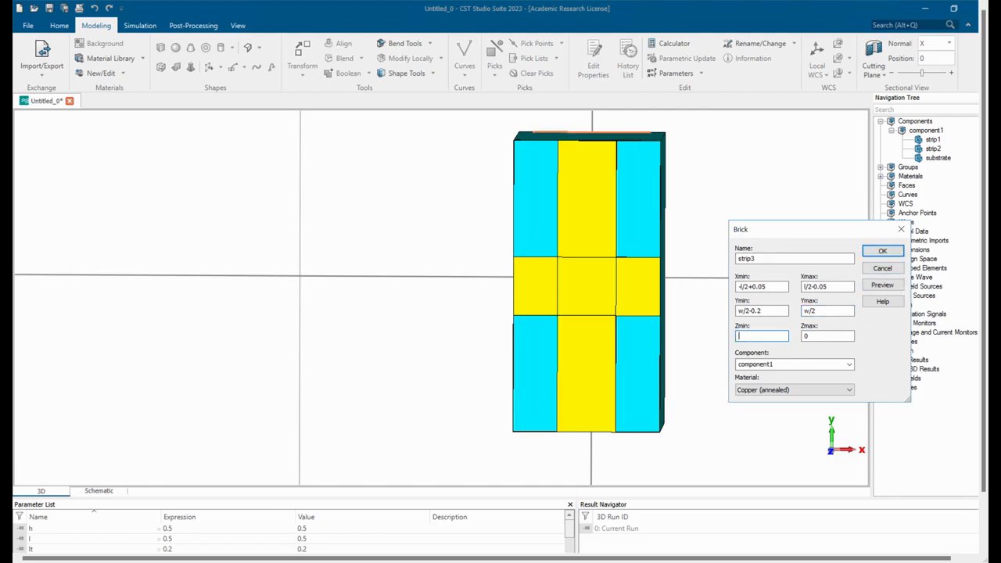
{"action": "left_click", "coordinate": [820, 337]}
{"action": "type", "text": "h+tc"}
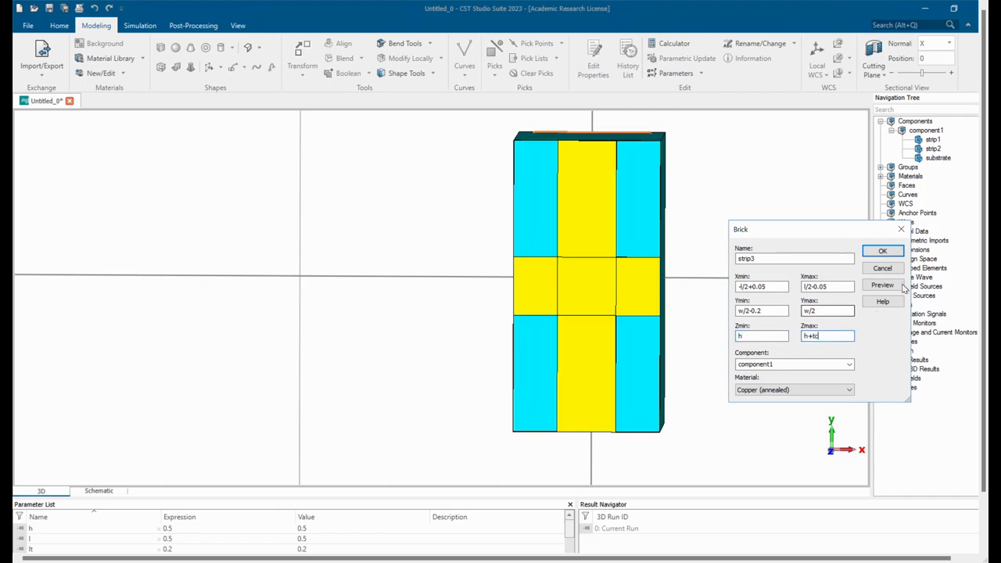
{"action": "left_click", "coordinate": [882, 285]}
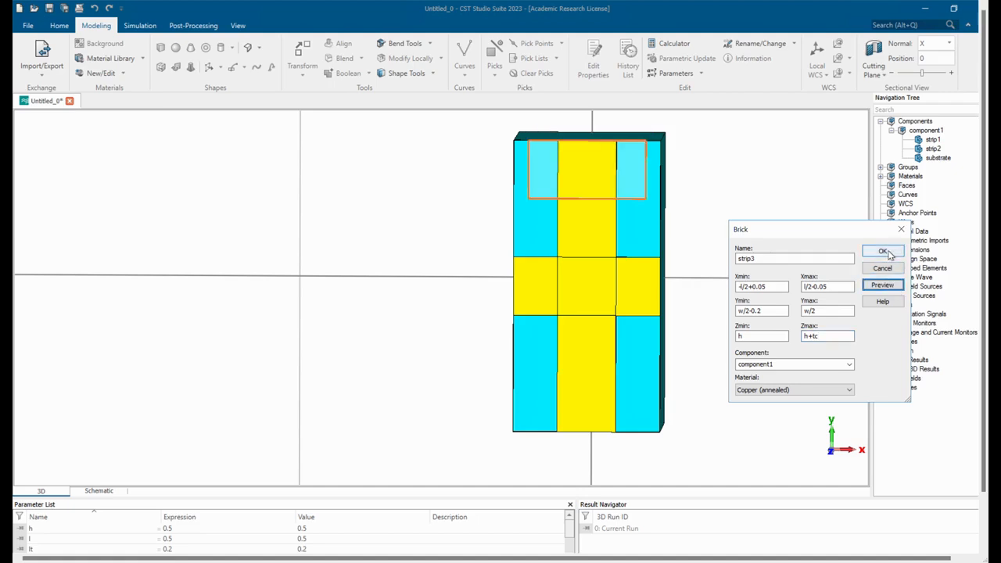
{"action": "left_click", "coordinate": [883, 251]}
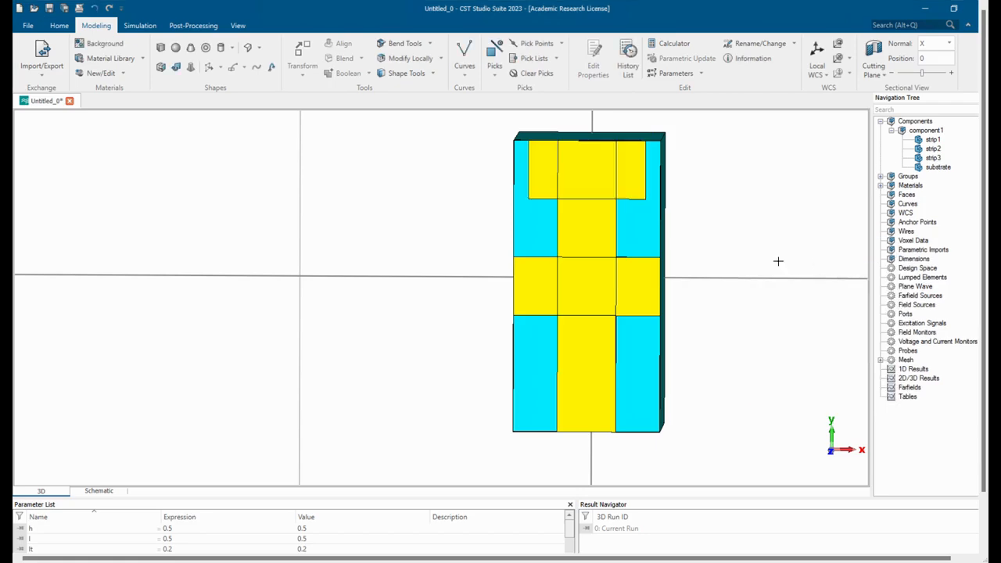
Measure strip3's X width between its two lower front corners and clear the picked points.
{"action": "left_click_drag", "start_coordinate": [711, 267], "coordinate": [682, 273]}
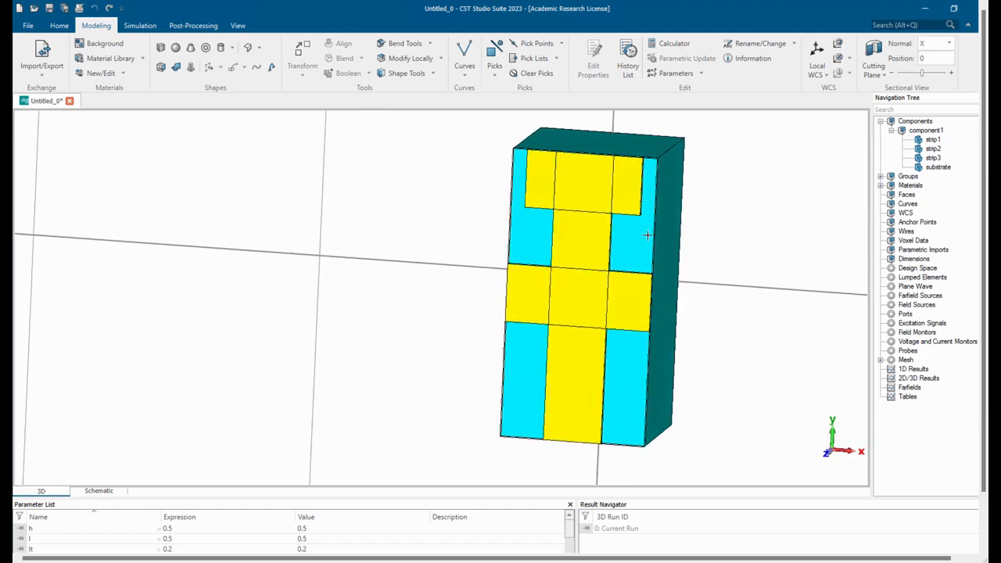
{"action": "key", "text": "p"}
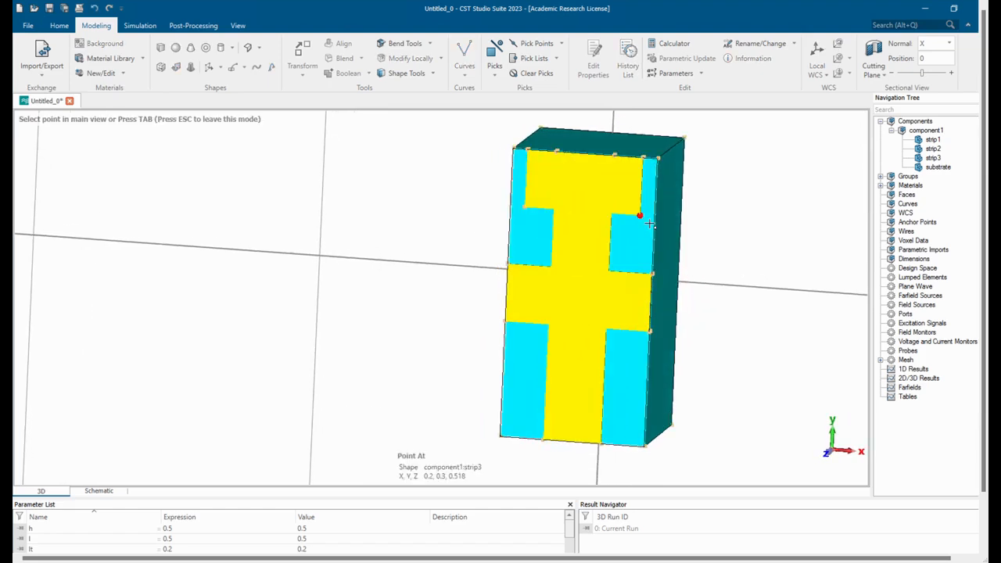
{"action": "left_click", "coordinate": [639, 215]}
{"action": "key", "text": "p"}
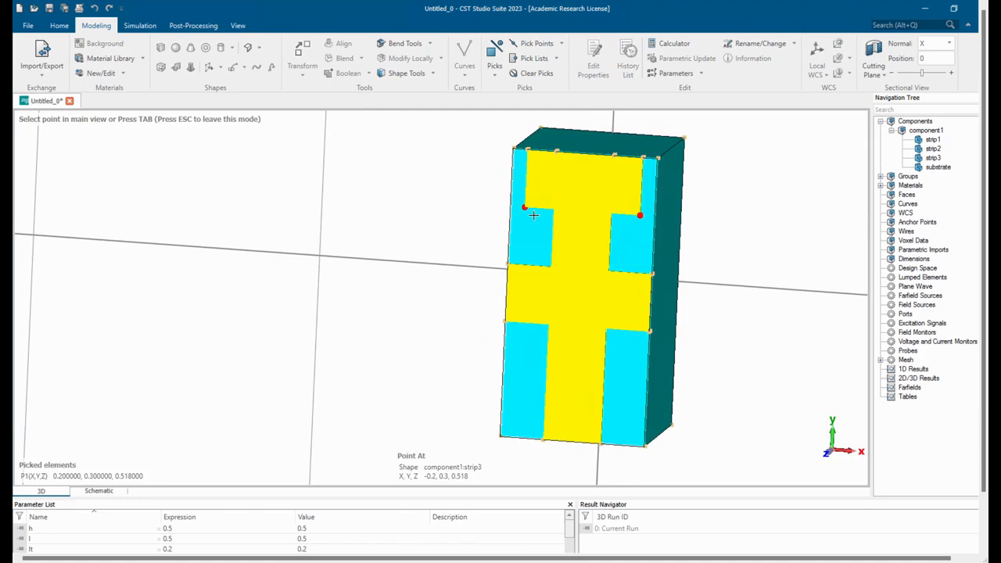
{"action": "left_click", "coordinate": [534, 215]}
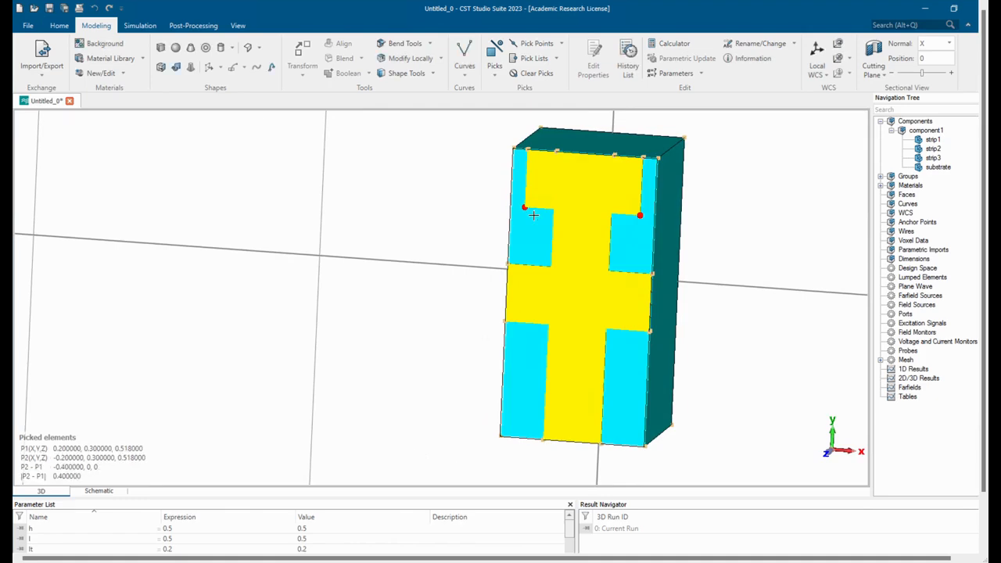
{"action": "left_click", "coordinate": [538, 74]}
{"action": "left_click_drag", "start_coordinate": [574, 221], "coordinate": [565, 175]}
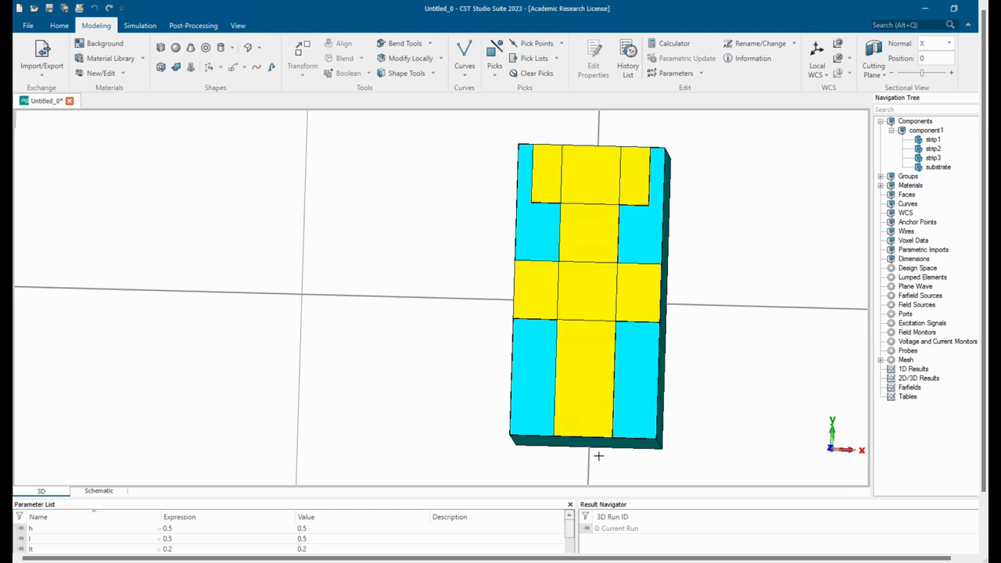
{"action": "left_click", "coordinate": [558, 190]}
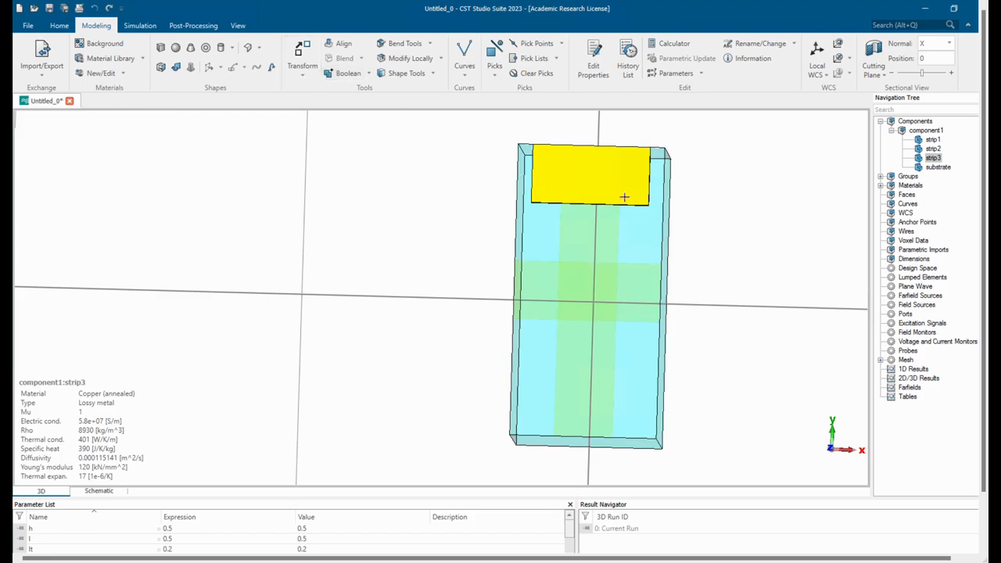
{"action": "left_click", "coordinate": [754, 216]}
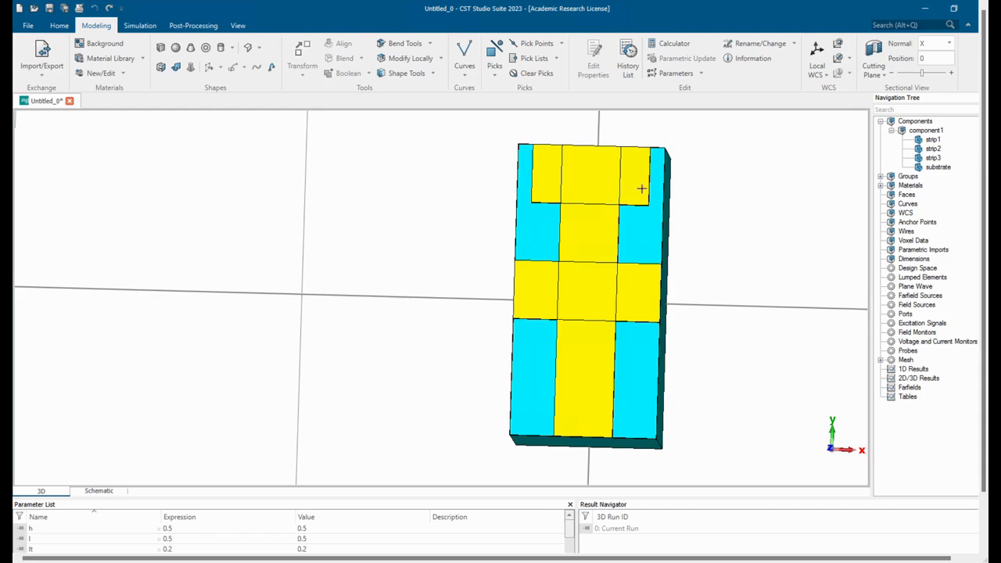
{"action": "key", "text": "p"}
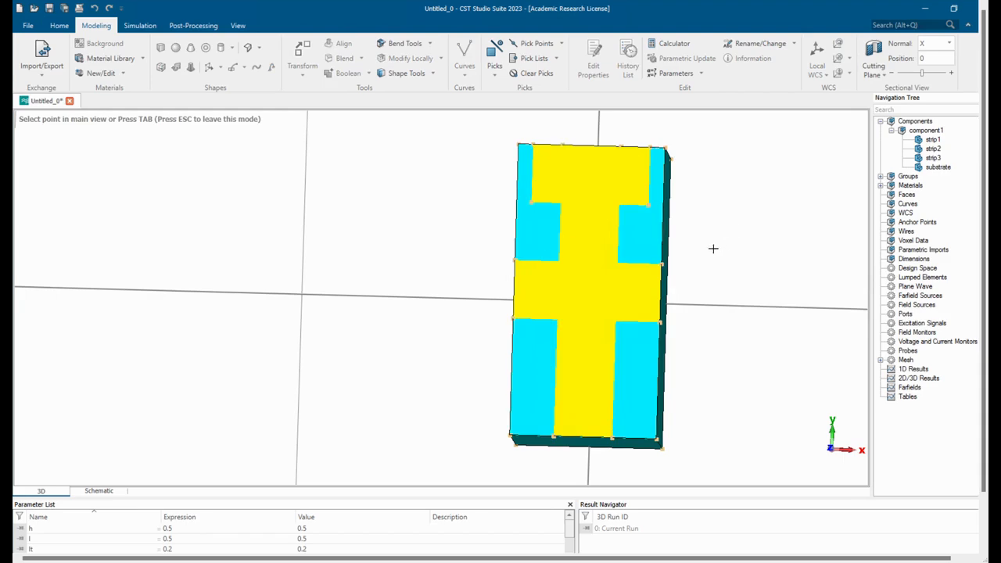
{"action": "key", "text": "Escape"}
{"action": "left_click_drag", "start_coordinate": [714, 226], "coordinate": [732, 266]}
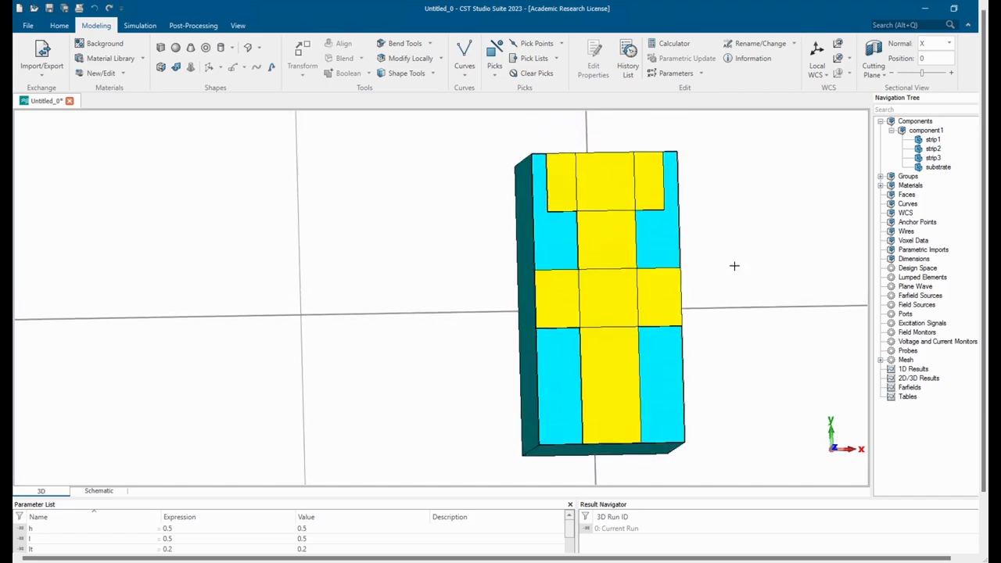
Mirror strip3 as a copy about a plane through the origin with normal 0, -1, 0, previewing it before creating it.
{"action": "left_click", "coordinate": [666, 177]}
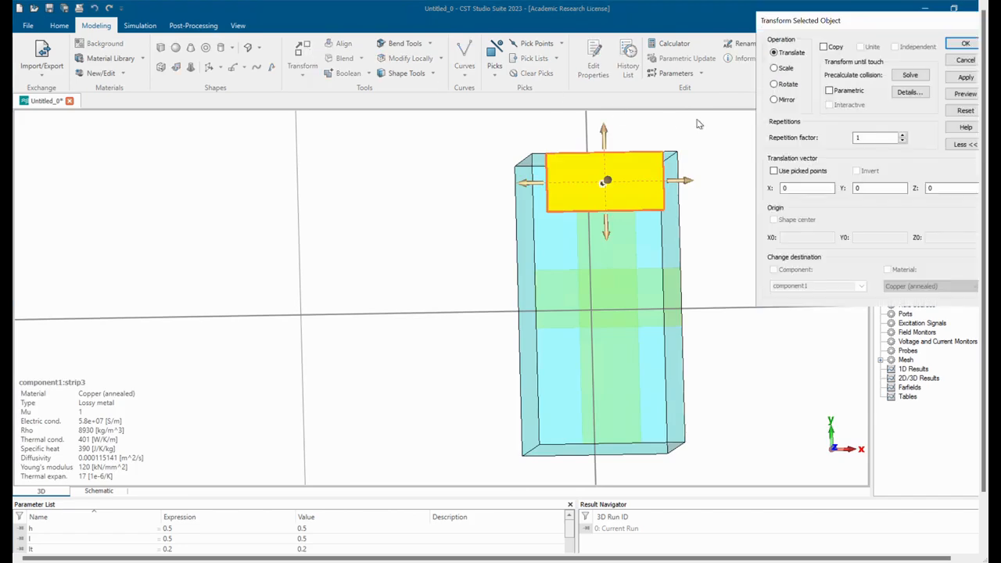
{"action": "left_click", "coordinate": [775, 101]}
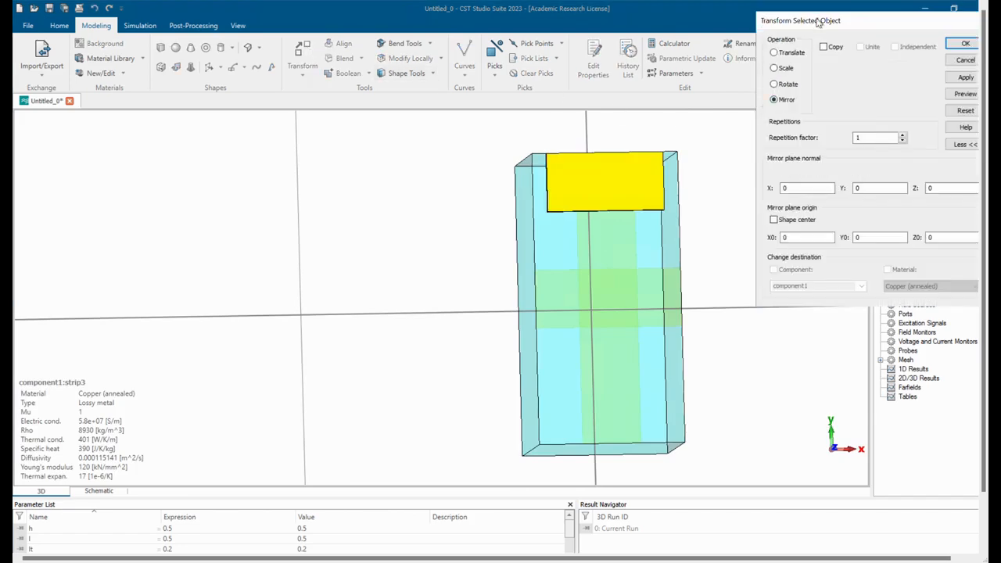
{"action": "left_click_drag", "start_coordinate": [817, 21], "coordinate": [807, 73]}
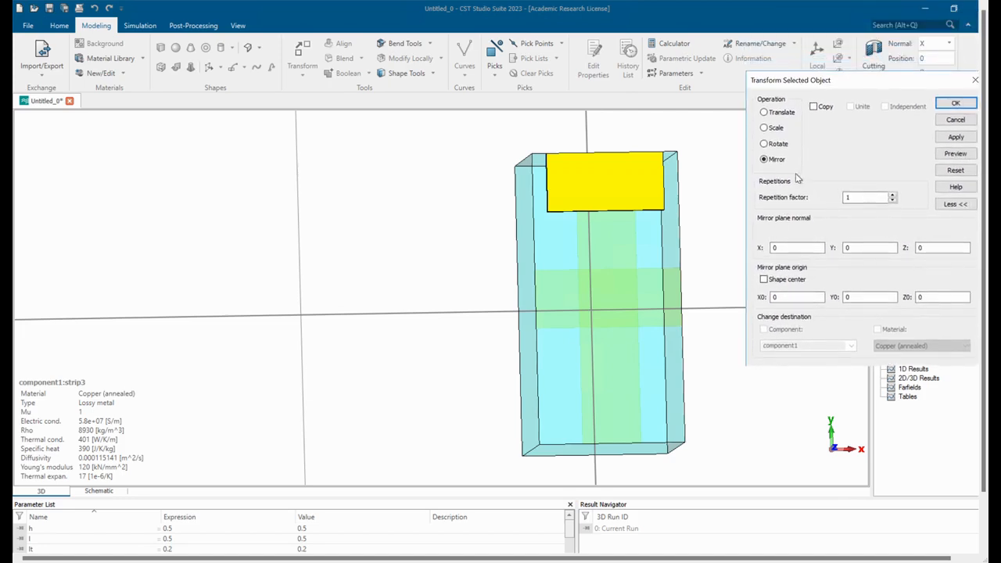
{"action": "left_click", "coordinate": [814, 108]}
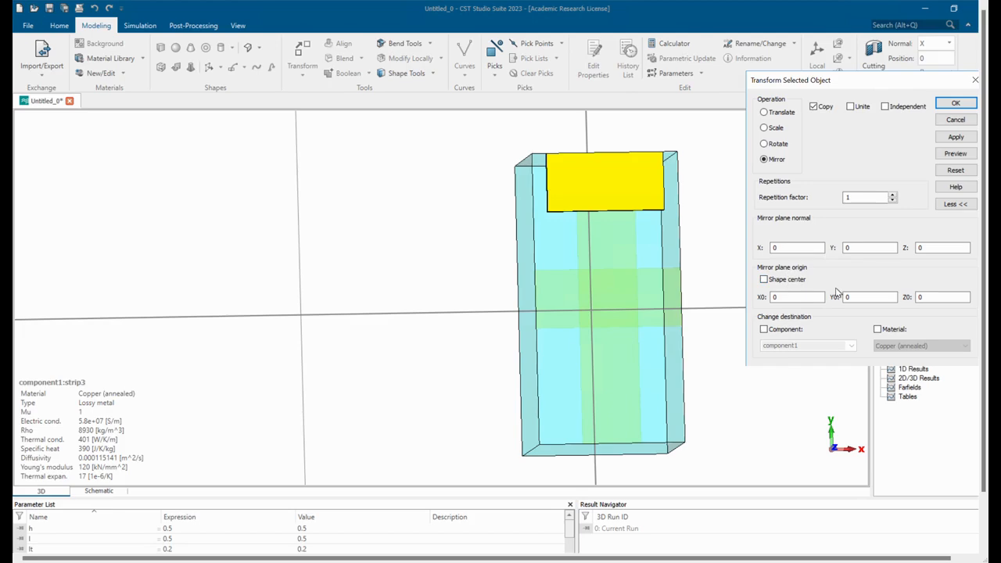
{"action": "left_click", "coordinate": [858, 250]}
{"action": "left_click", "coordinate": [954, 155]}
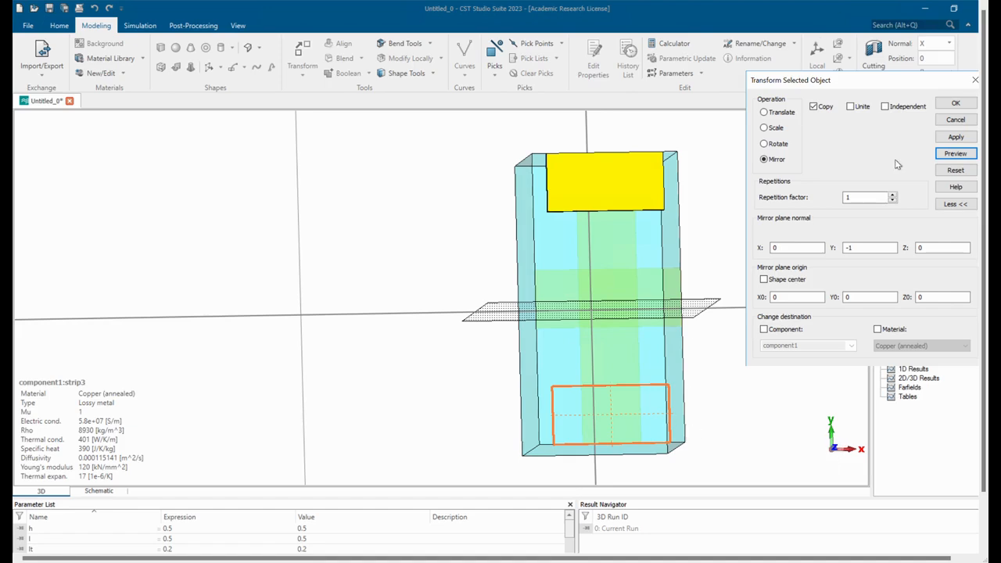
{"action": "left_click", "coordinate": [956, 102]}
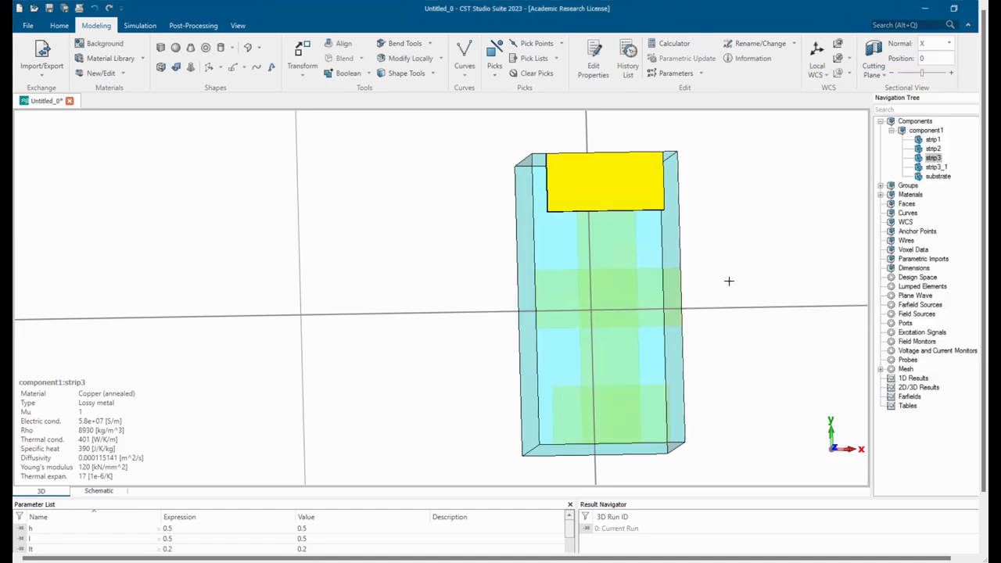
{"action": "double_click", "coordinate": [744, 269]}
Copy all four copper strips to the opposite face of the substrate by translating them -h-tc in Z.
{"action": "left_click_drag", "start_coordinate": [738, 274], "coordinate": [577, 324]}
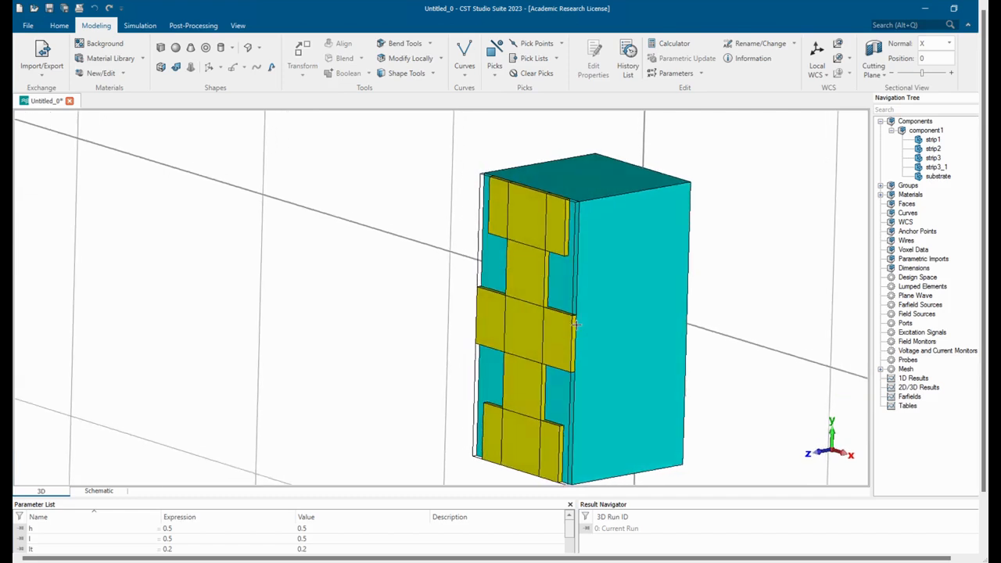
{"action": "left_click", "coordinate": [570, 233]}
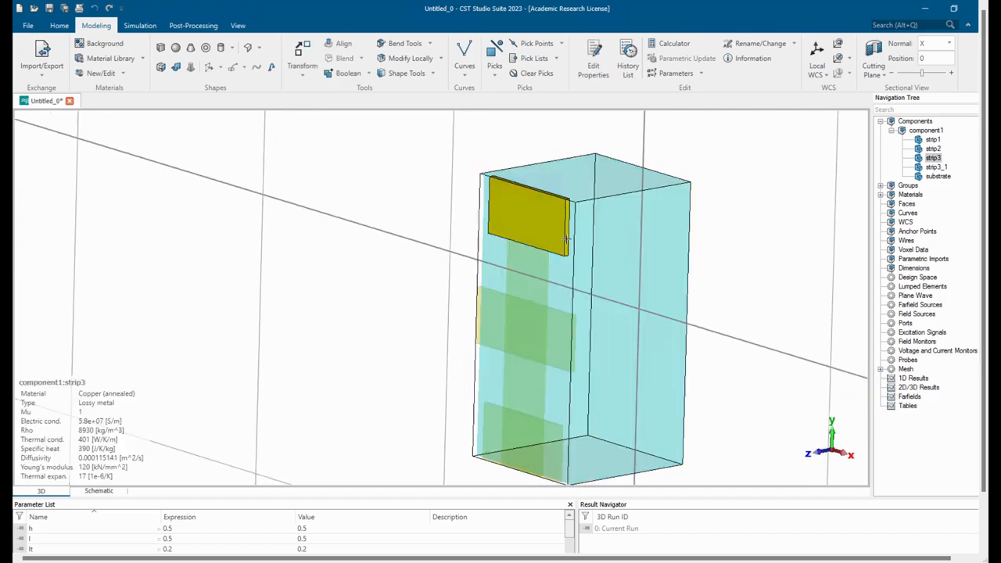
{"action": "left_click", "coordinate": [540, 278], "text": "shift"}
{"action": "left_click", "coordinate": [570, 347], "text": "shift"}
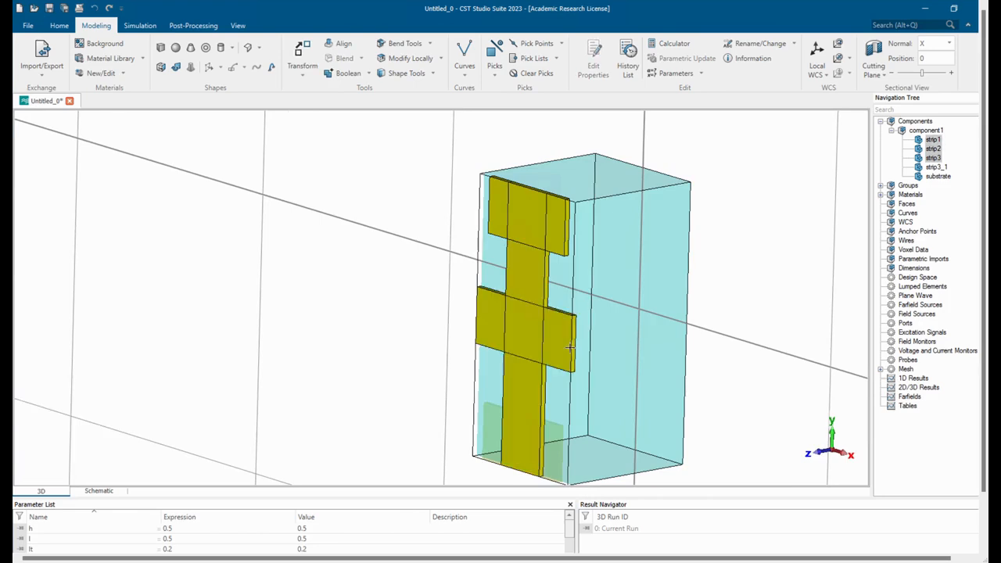
{"action": "left_click", "coordinate": [565, 454], "text": "shift"}
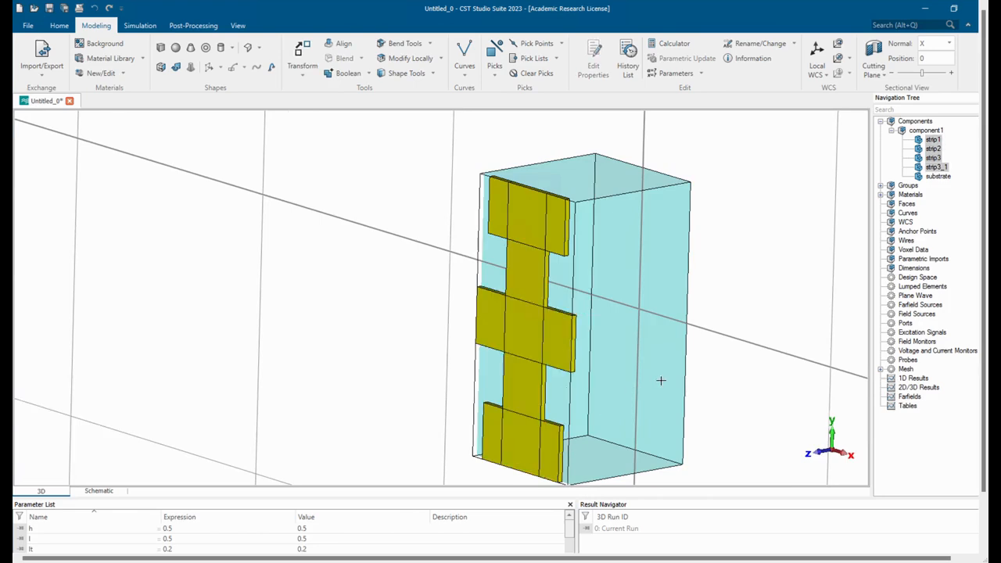
{"action": "mouse_move", "coordinate": [714, 279]}
{"action": "left_mouse_down"}
{"action": "mouse_move", "coordinate": [668, 284]}
{"action": "mouse_move", "coordinate": [680, 280]}
{"action": "left_mouse_up"}
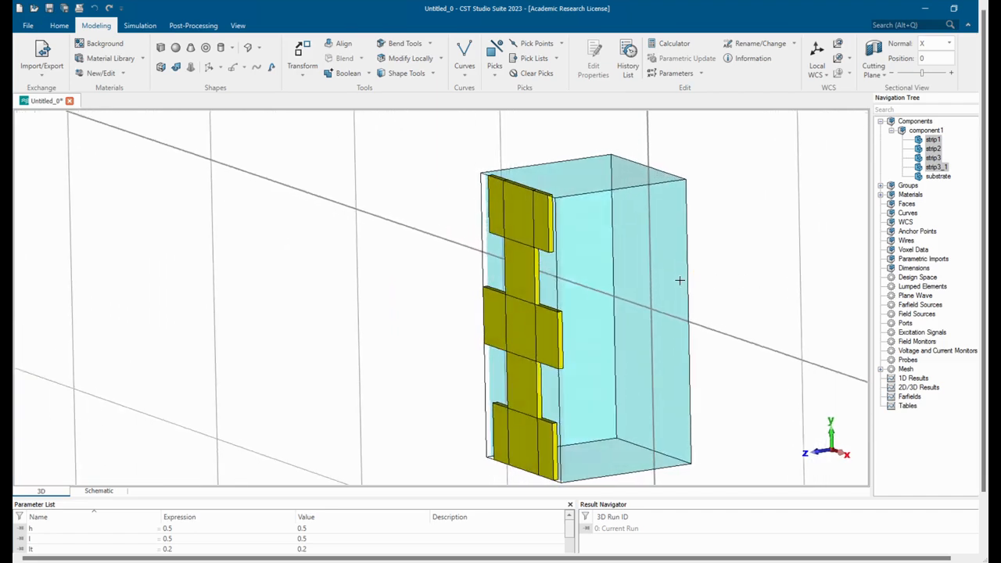
{"action": "left_click", "coordinate": [302, 52]}
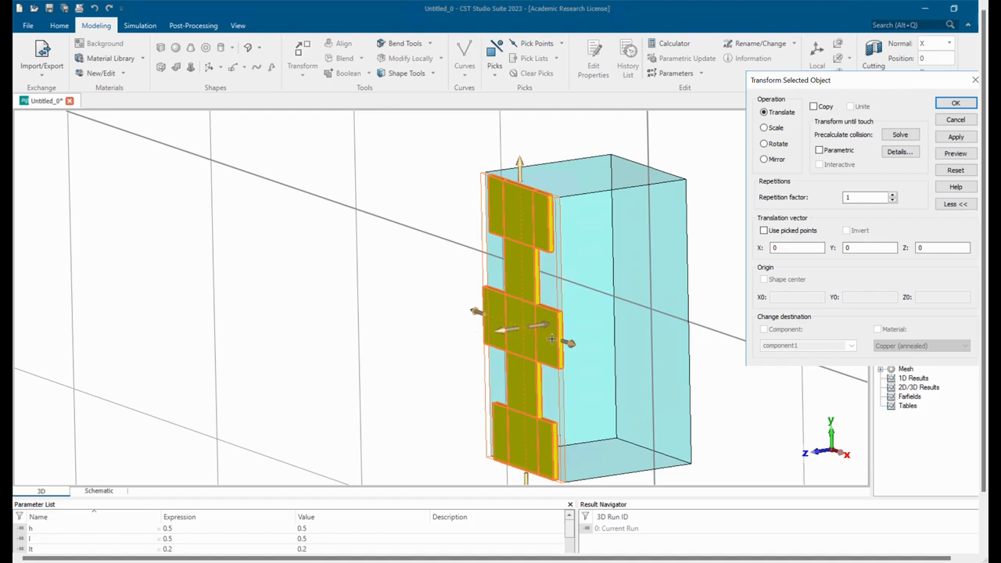
{"action": "left_click", "coordinate": [814, 107]}
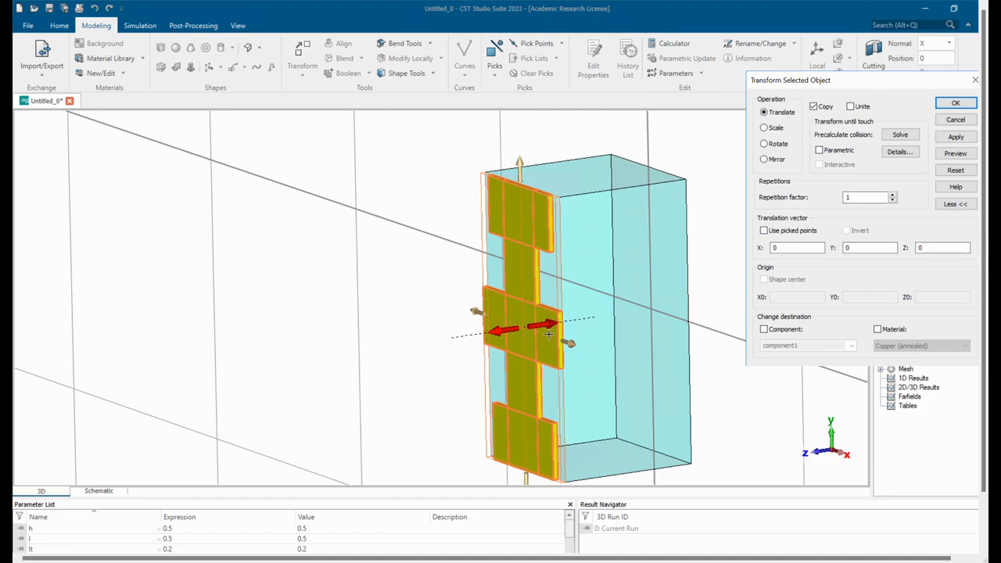
{"action": "left_click_drag", "start_coordinate": [549, 334], "coordinate": [653, 306]}
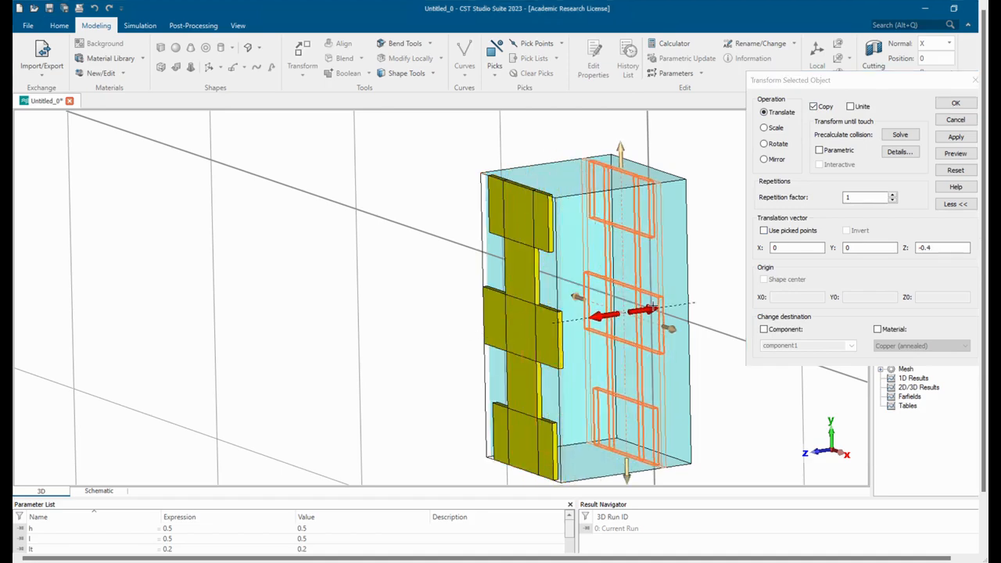
{"action": "left_click", "coordinate": [945, 254]}
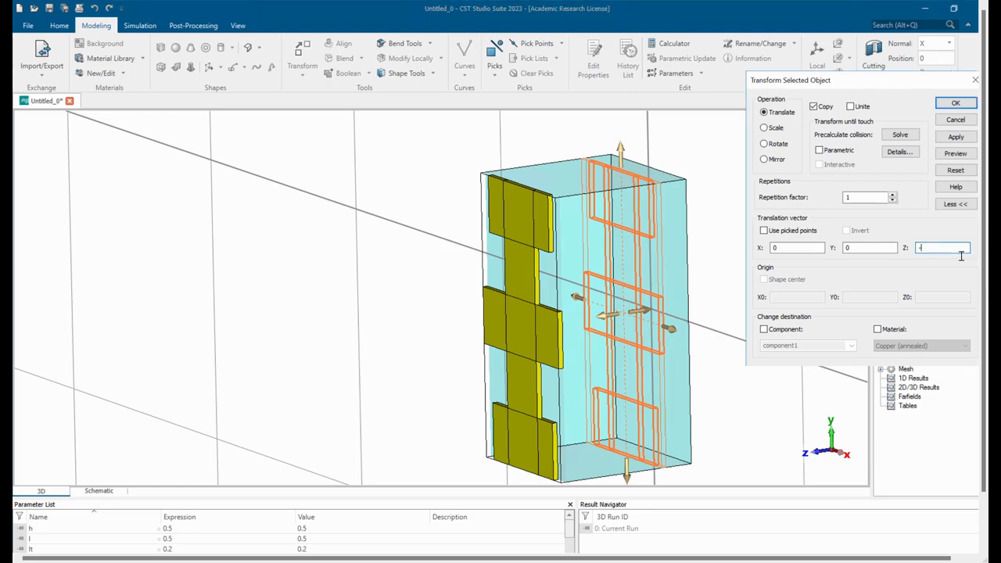
{"action": "type", "text": "-h-tc"}
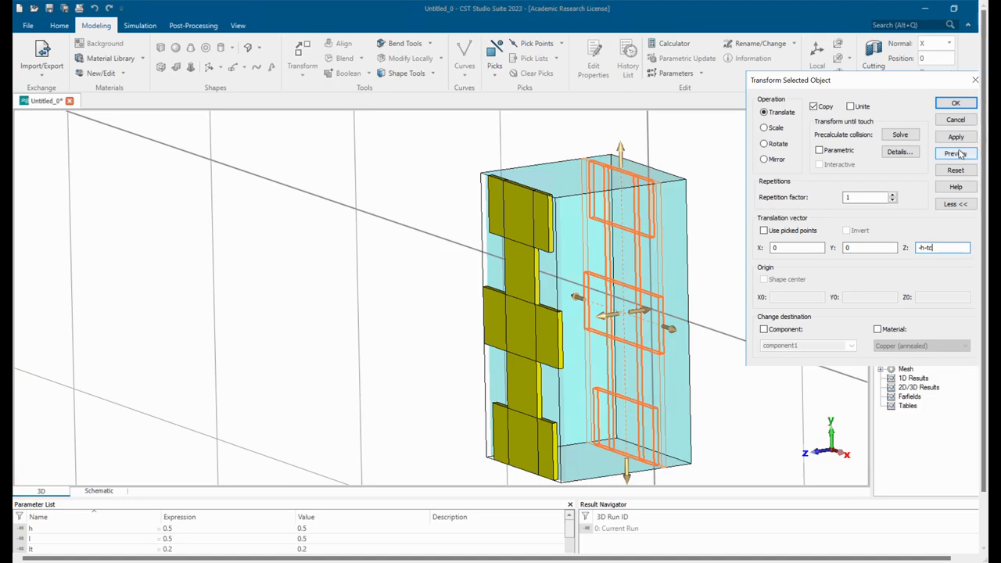
{"action": "left_click", "coordinate": [954, 153]}
{"action": "mouse_move", "coordinate": [637, 228]}
{"action": "left_mouse_down"}
{"action": "mouse_move", "coordinate": [594, 232]}
{"action": "mouse_move", "coordinate": [631, 237]}
{"action": "left_mouse_up"}
{"action": "left_click", "coordinate": [963, 106]}
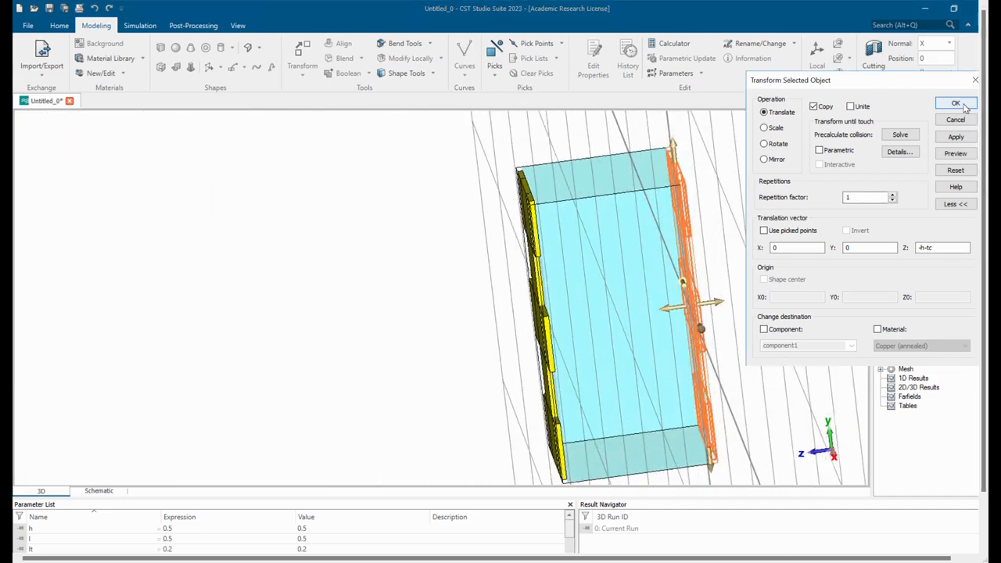
Examine the copper strips on both faces of the substrate from several angles.
{"action": "double_click", "coordinate": [473, 272]}
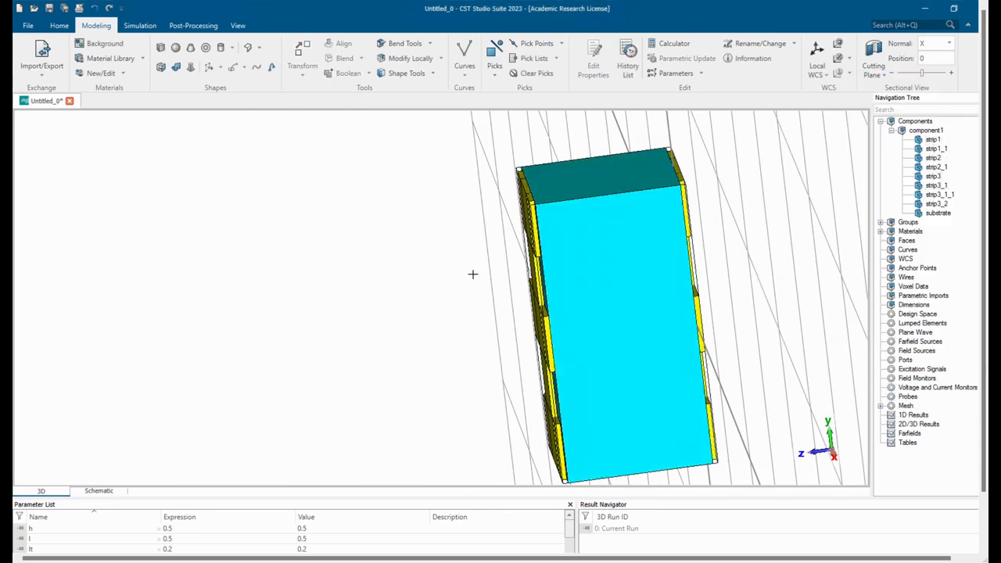
{"action": "scroll", "coordinate": [474, 272], "scroll_direction": "down", "scroll_amount": 3}
{"action": "mouse_move", "coordinate": [583, 238]}
{"action": "middle_mouse_down"}
{"action": "mouse_move", "coordinate": [725, 186]}
{"action": "mouse_move", "coordinate": [577, 269]}
{"action": "mouse_move", "coordinate": [675, 266]}
{"action": "mouse_move", "coordinate": [855, 237]}
{"action": "mouse_move", "coordinate": [722, 240]}
{"action": "mouse_move", "coordinate": [730, 244]}
{"action": "mouse_move", "coordinate": [290, 286]}
{"action": "mouse_move", "coordinate": [586, 284]}
{"action": "middle_mouse_up"}
{"action": "scroll", "coordinate": [577, 267], "scroll_direction": "up", "scroll_amount": 3}
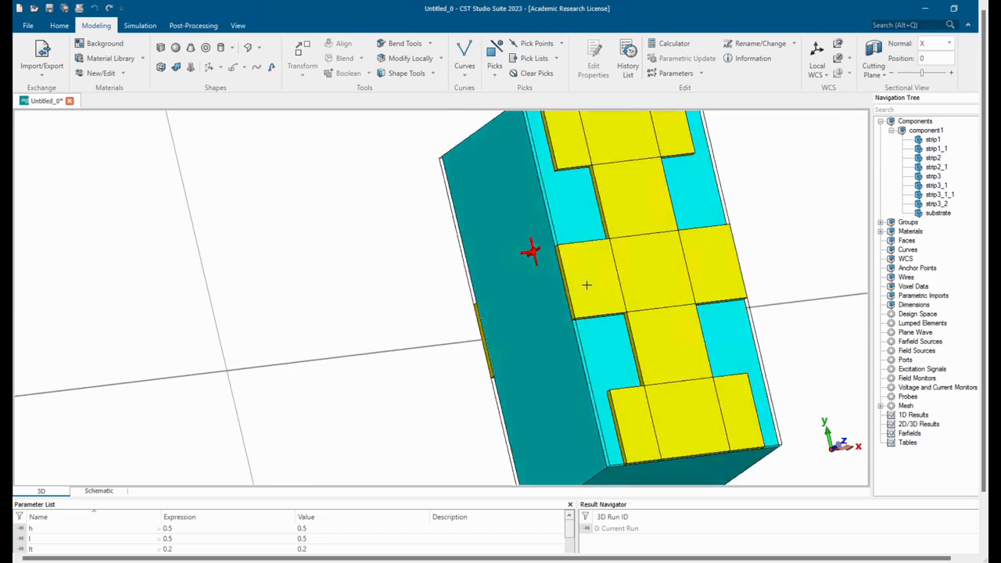
{"action": "scroll", "coordinate": [586, 284], "scroll_direction": "down", "scroll_amount": 5}
{"action": "middle_click_drag", "start_coordinate": [466, 308], "coordinate": [582, 312]}
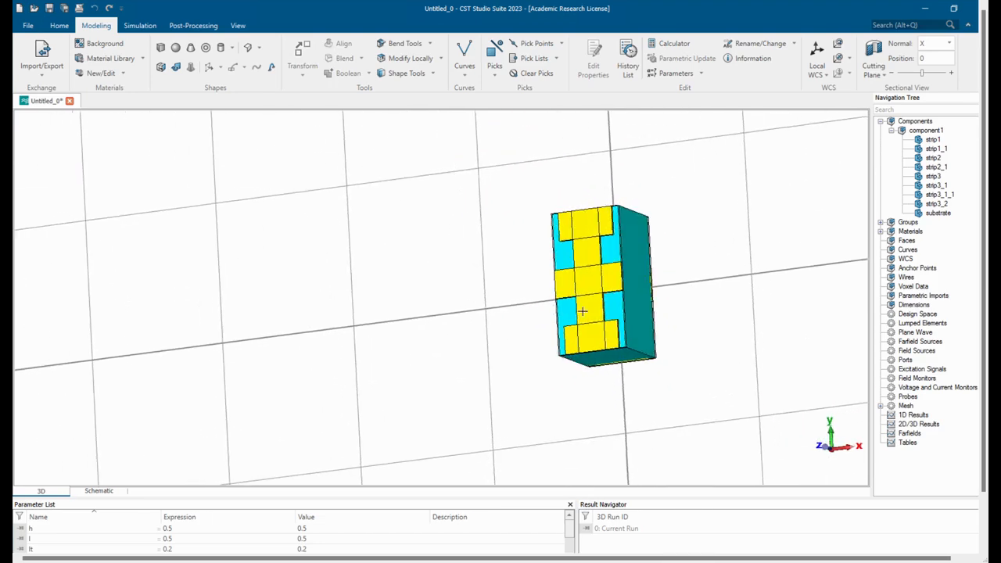
{"action": "middle_click_drag", "start_coordinate": [683, 342], "coordinate": [624, 314]}
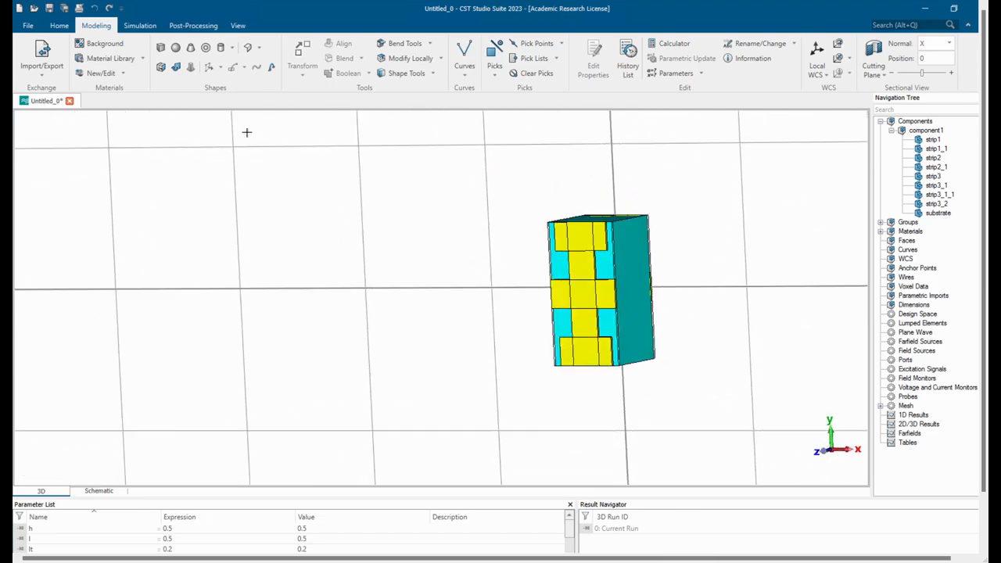
Set the Ymin and Ymax boundary conditions to electric (Et = 0), keeping the X boundaries periodic.
{"action": "left_click", "coordinate": [140, 28]}
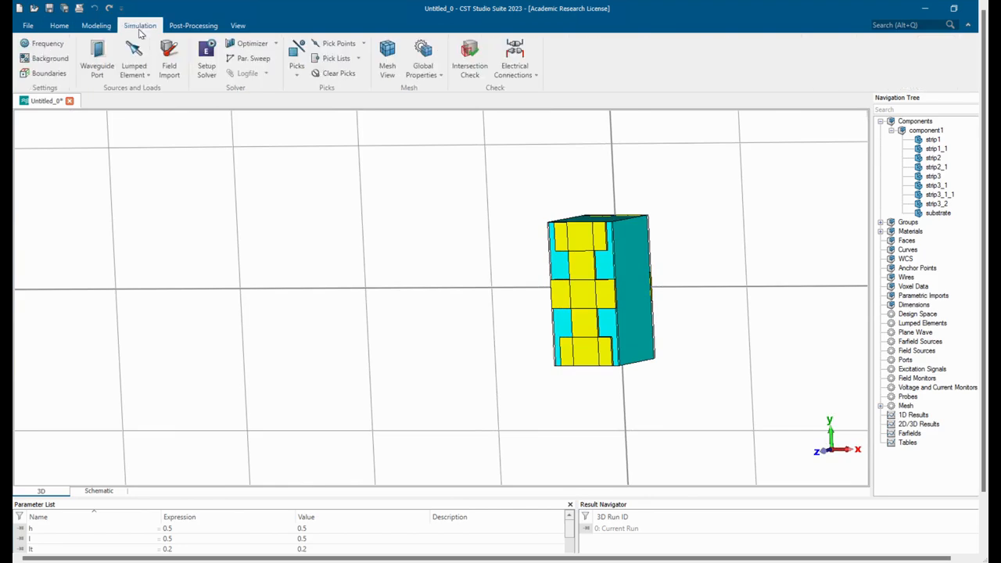
{"action": "left_click", "coordinate": [48, 74]}
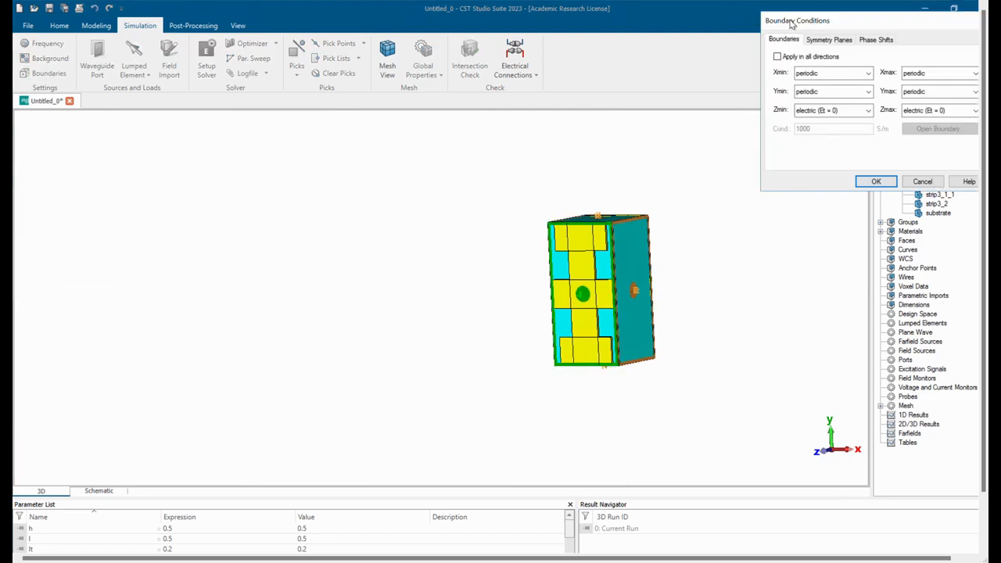
{"action": "left_click_drag", "start_coordinate": [792, 23], "coordinate": [208, 219]}
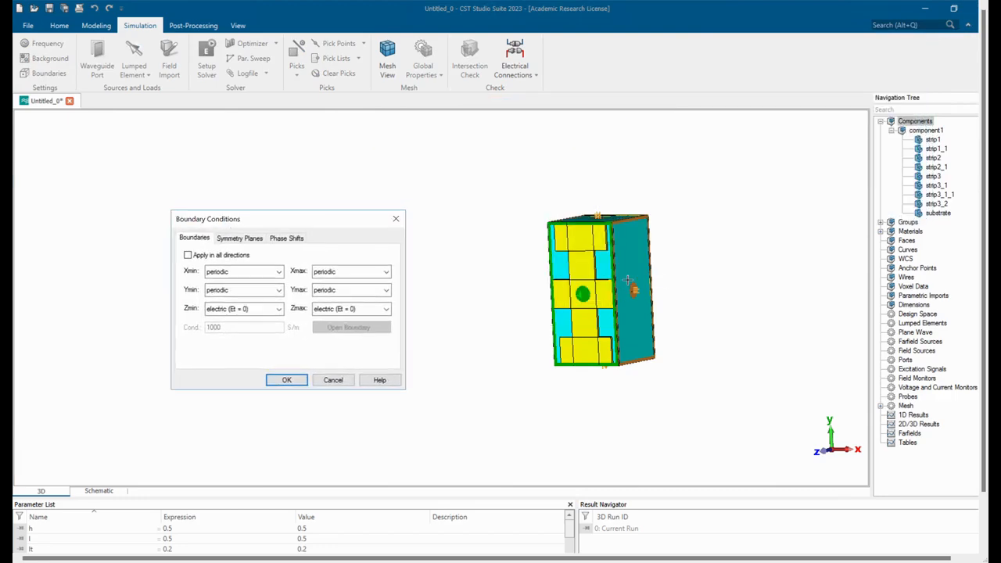
{"action": "scroll", "coordinate": [628, 280], "scroll_direction": "down", "scroll_amount": 1}
{"action": "scroll", "coordinate": [627, 280], "scroll_direction": "up", "scroll_amount": 2}
{"action": "left_click_drag", "start_coordinate": [637, 276], "coordinate": [671, 279]}
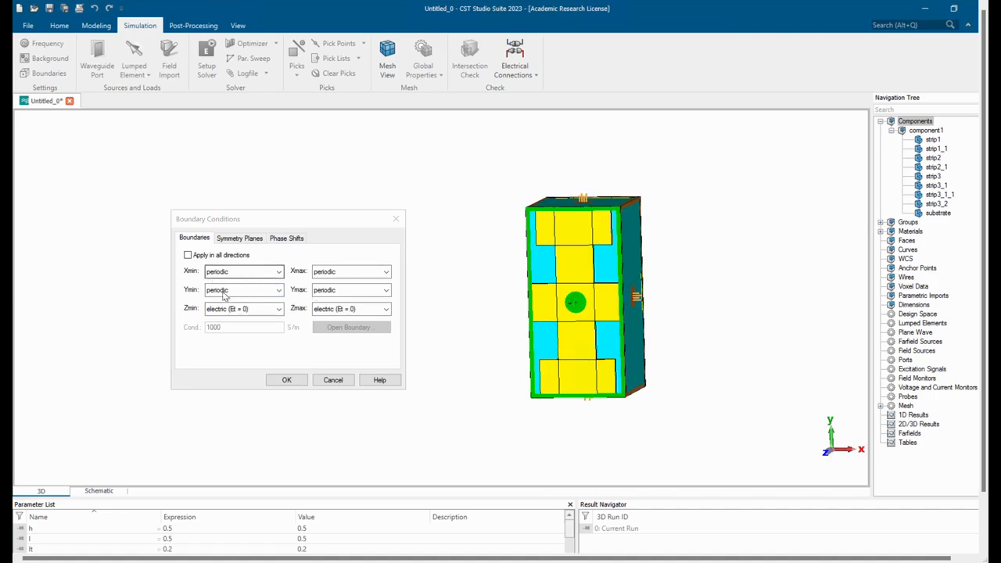
{"action": "left_click", "coordinate": [278, 291]}
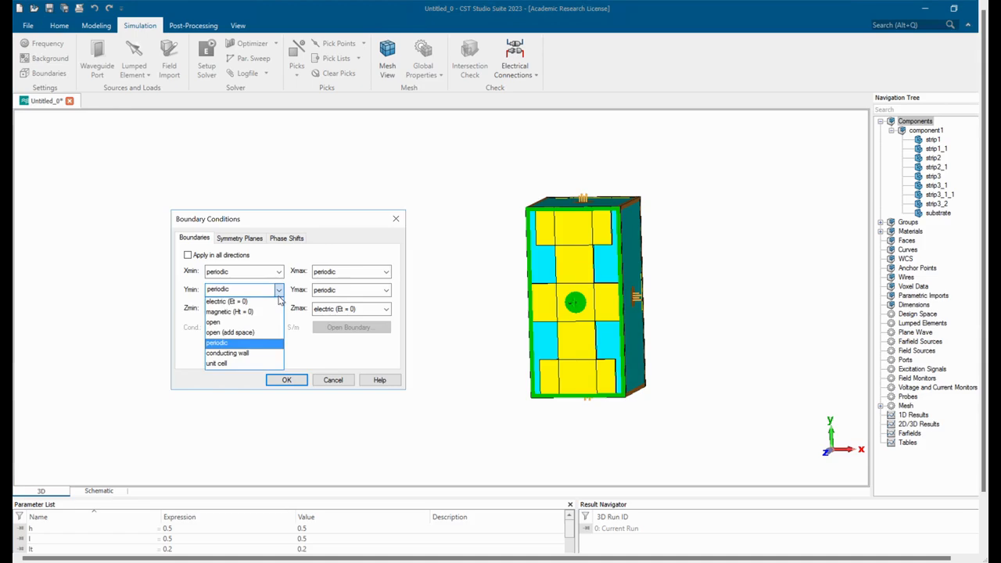
{"action": "left_click", "coordinate": [266, 305]}
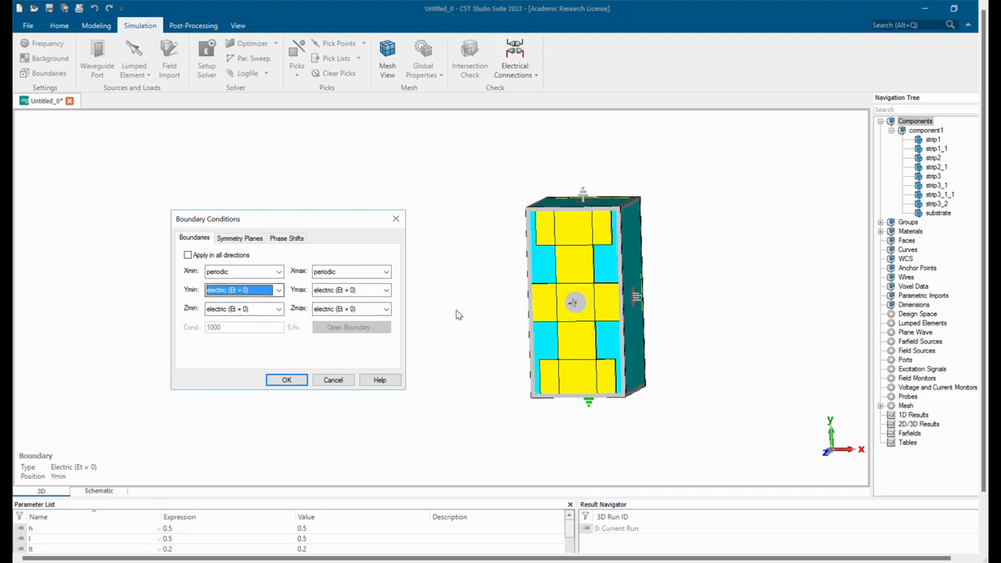
{"action": "left_click_drag", "start_coordinate": [674, 339], "coordinate": [729, 258]}
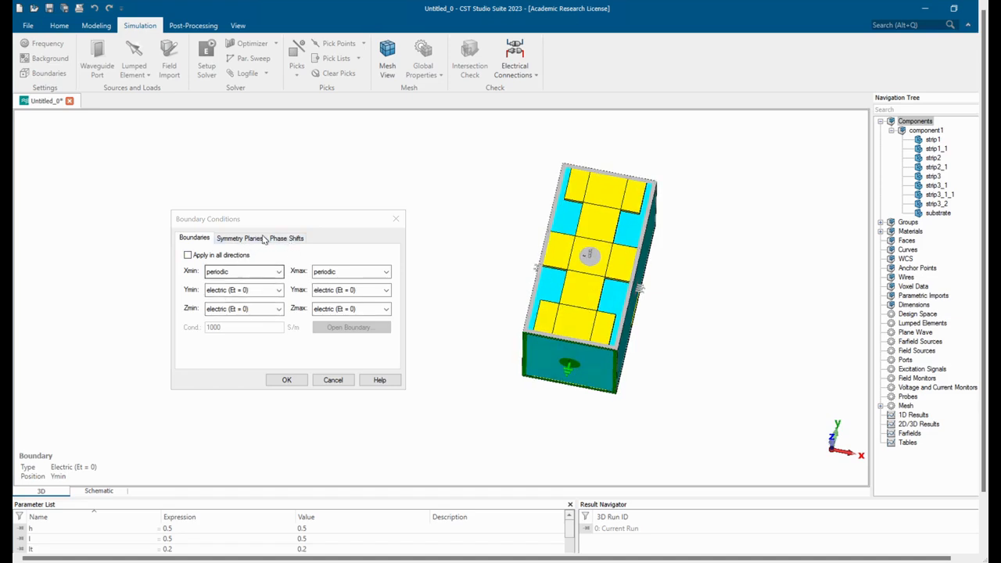
Set the periodic phase shift in X to a new parameter X with value 1 and apply the boundary conditions.
{"action": "left_click", "coordinate": [286, 238]}
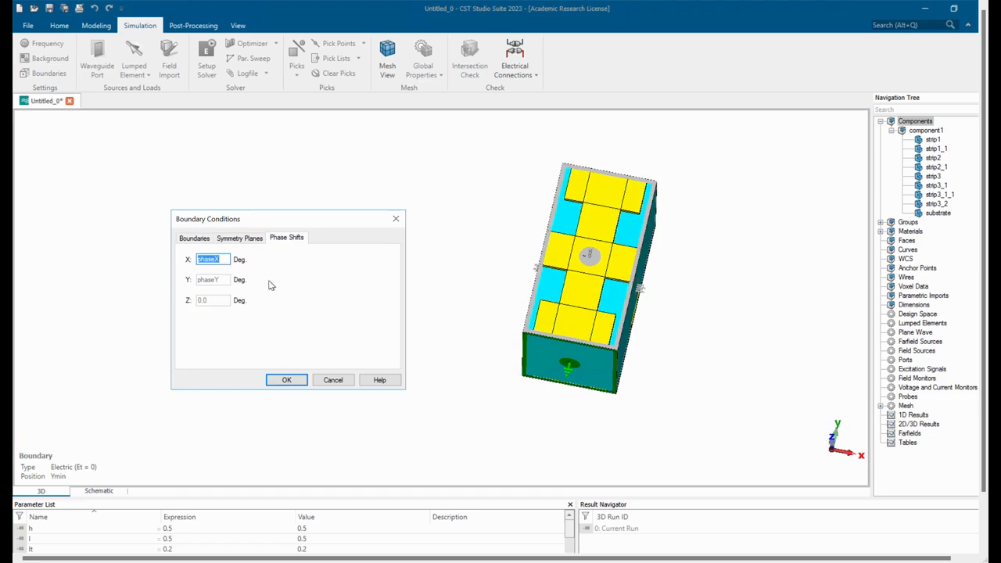
{"action": "key", "text": "BackSpace"}
{"action": "left_click", "coordinate": [285, 383]}
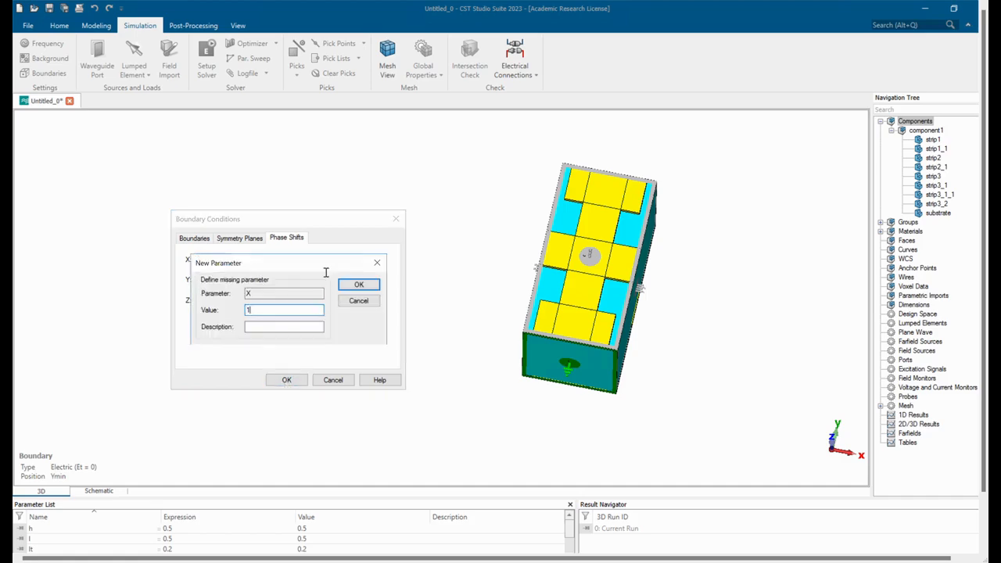
{"action": "left_click", "coordinate": [353, 286]}
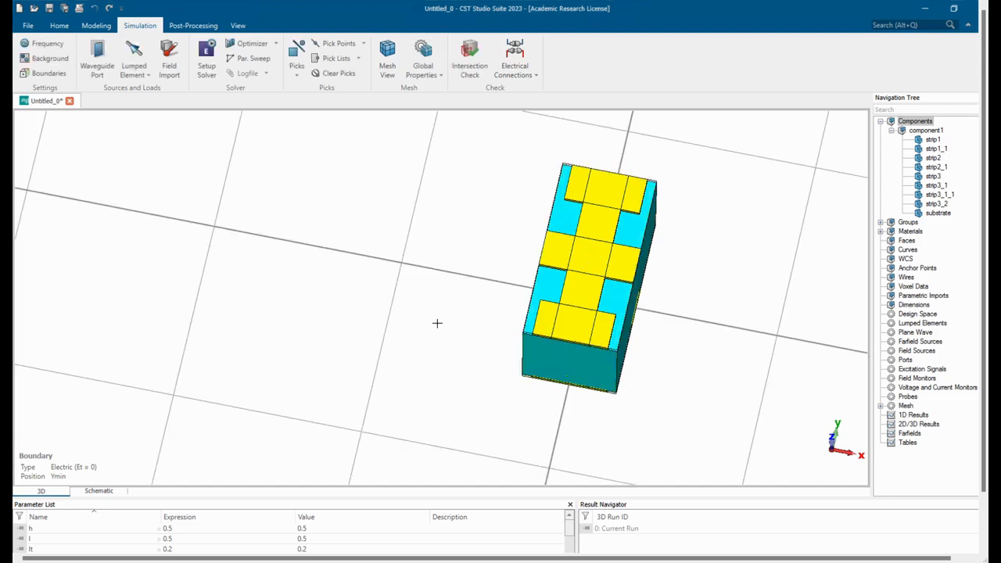
Set the background's surrounding space to 2 for the lower and upper Y and Z distances.
{"action": "left_click_drag", "start_coordinate": [457, 273], "coordinate": [490, 273]}
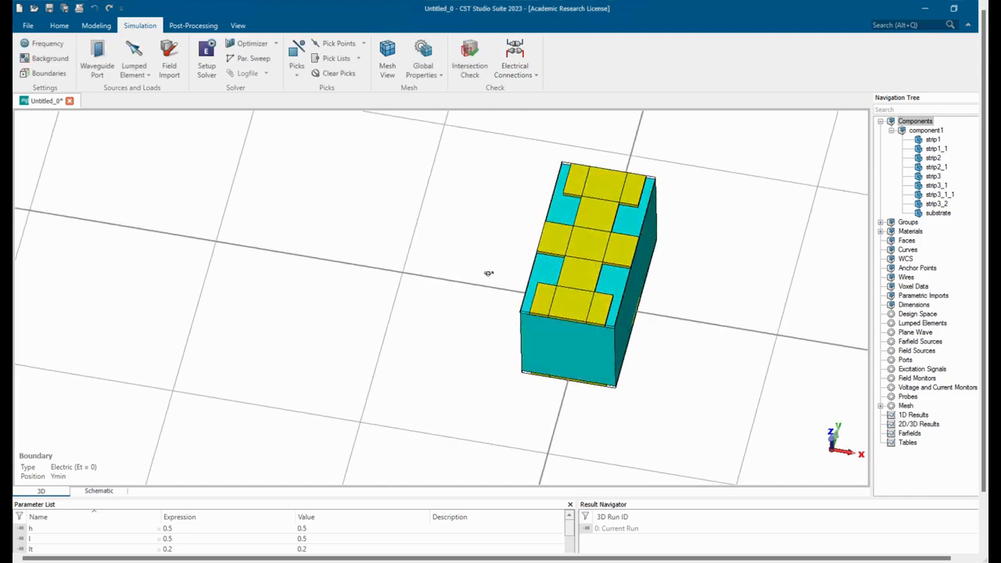
{"action": "left_click", "coordinate": [47, 58]}
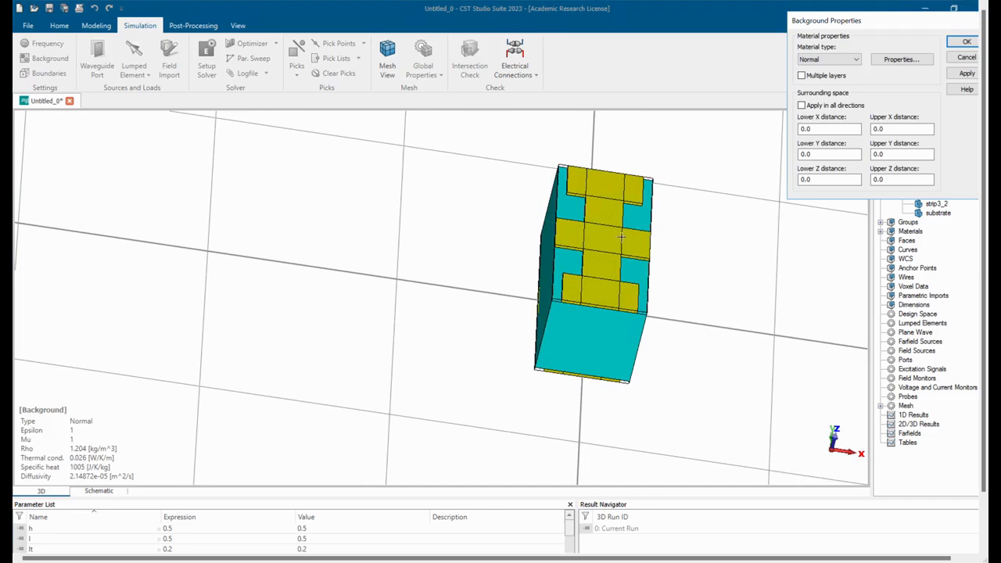
{"action": "left_click_drag", "start_coordinate": [872, 22], "coordinate": [276, 221]}
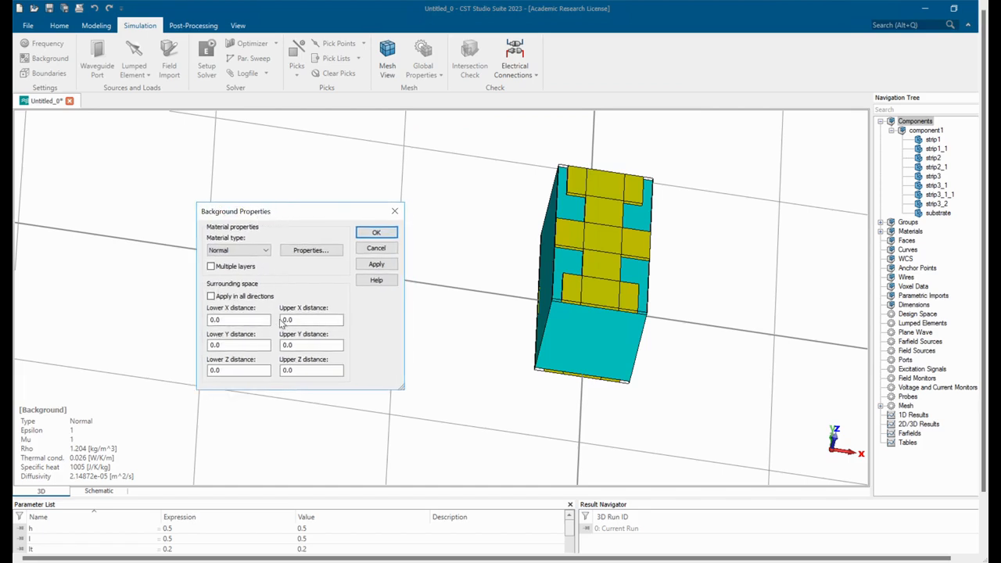
{"action": "left_click", "coordinate": [244, 347]}
{"action": "type", "text": "2"}
{"action": "double_click", "coordinate": [301, 345]}
{"action": "type", "text": "2"}
{"action": "double_click", "coordinate": [291, 371]}
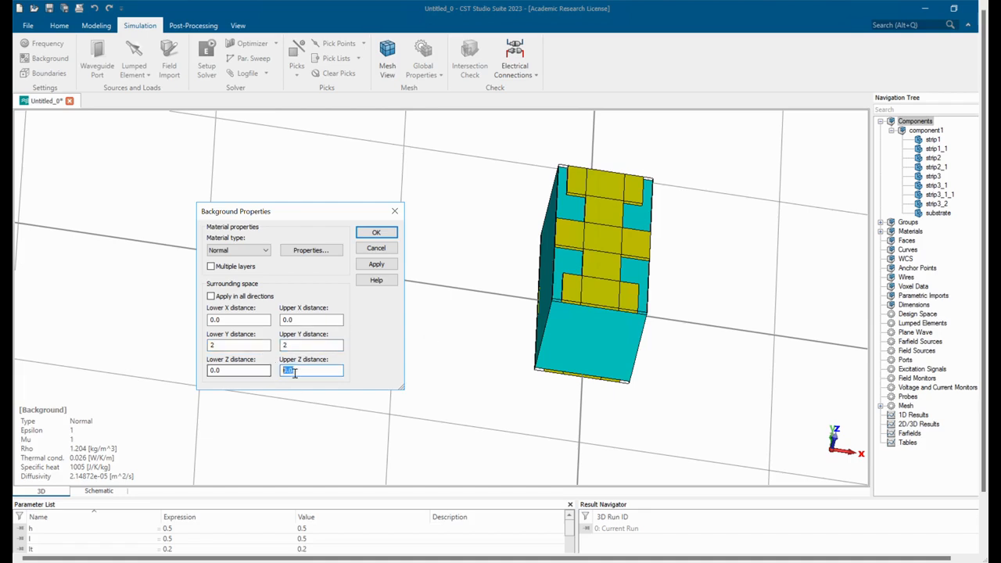
{"action": "type", "text": "2"}
{"action": "left_click_drag", "start_coordinate": [241, 375], "coordinate": [172, 382]}
{"action": "type", "text": "2"}
{"action": "left_click", "coordinate": [376, 236]}
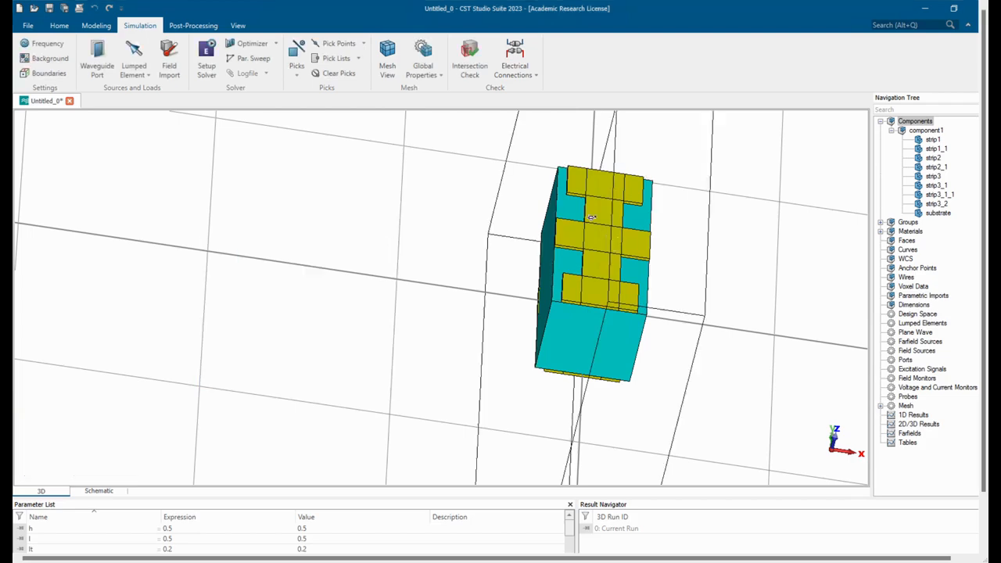
Examine the bounding box around the unit cell and review the background's surrounding distances.
{"action": "mouse_move", "coordinate": [592, 217]}
{"action": "left_mouse_down"}
{"action": "mouse_move", "coordinate": [496, 165]}
{"action": "mouse_move", "coordinate": [371, 179]}
{"action": "mouse_move", "coordinate": [452, 178]}
{"action": "mouse_move", "coordinate": [552, 201]}
{"action": "mouse_move", "coordinate": [599, 216]}
{"action": "mouse_move", "coordinate": [617, 238]}
{"action": "mouse_move", "coordinate": [601, 178]}
{"action": "mouse_move", "coordinate": [576, 196]}
{"action": "mouse_move", "coordinate": [598, 204]}
{"action": "left_mouse_up"}
{"action": "scroll", "coordinate": [599, 176], "scroll_direction": "down", "scroll_amount": 6}
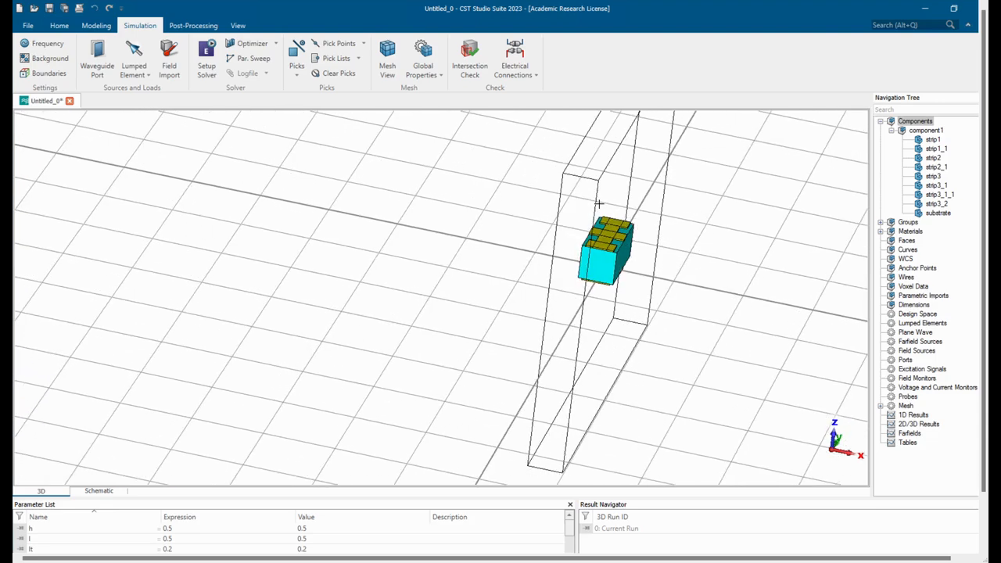
{"action": "scroll", "coordinate": [638, 216], "scroll_direction": "up", "scroll_amount": 2}
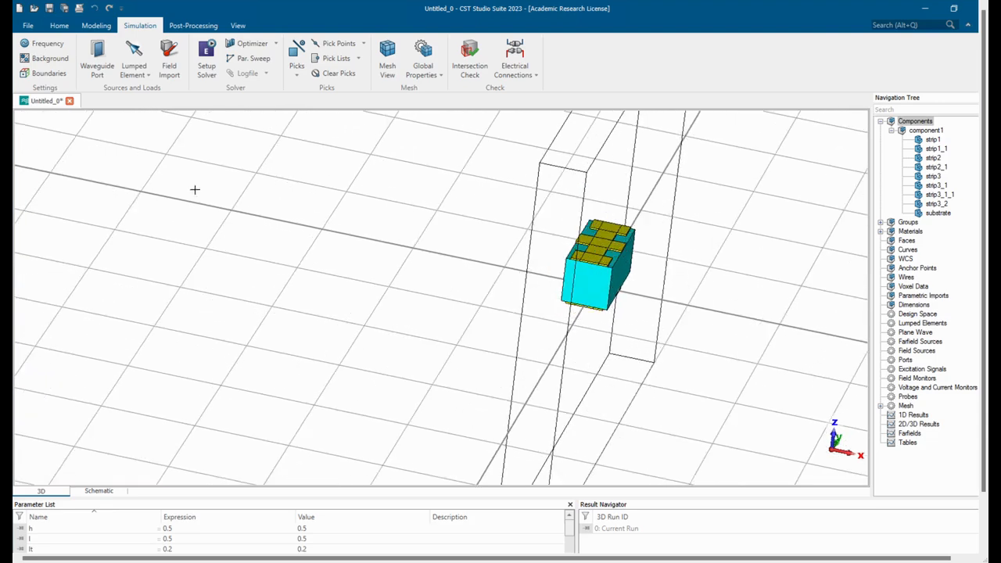
{"action": "left_click", "coordinate": [49, 59]}
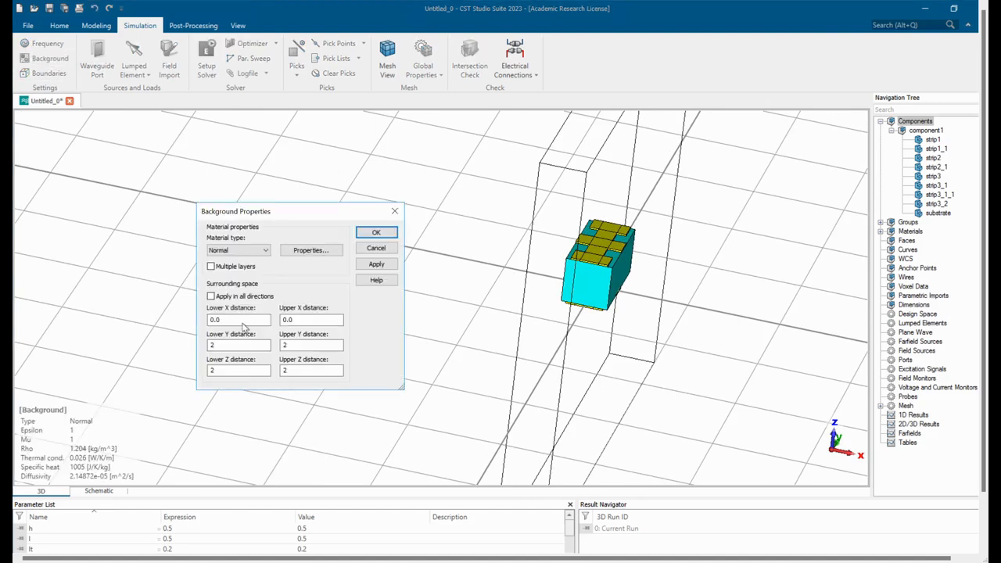
{"action": "left_click", "coordinate": [394, 211]}
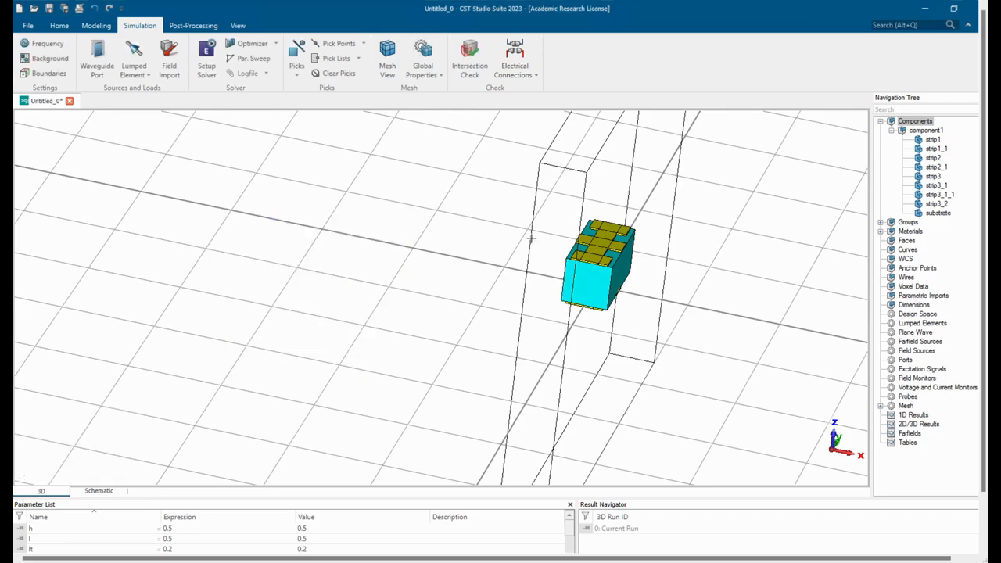
{"action": "left_click_drag", "start_coordinate": [547, 237], "coordinate": [604, 234]}
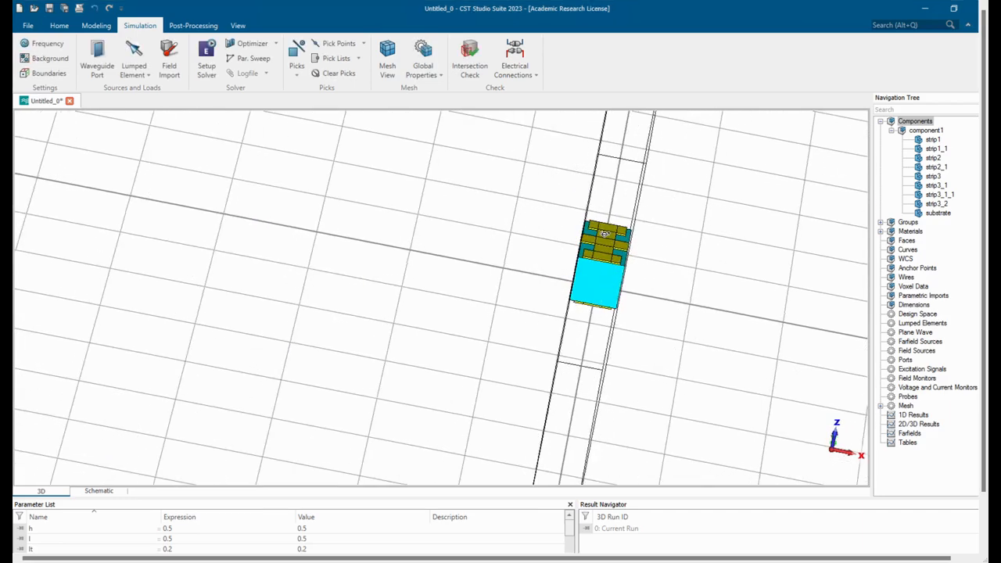
Run the E-Solver macro Define Slow Wave userdefined Watch and enable its post-processing steps.
{"action": "left_click", "coordinate": [64, 28]}
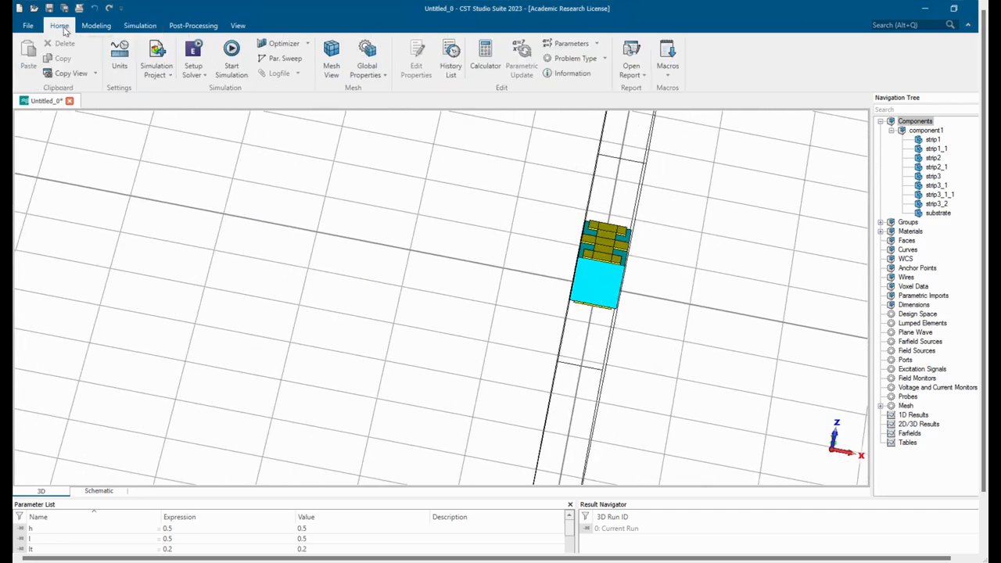
{"action": "left_click", "coordinate": [669, 70]}
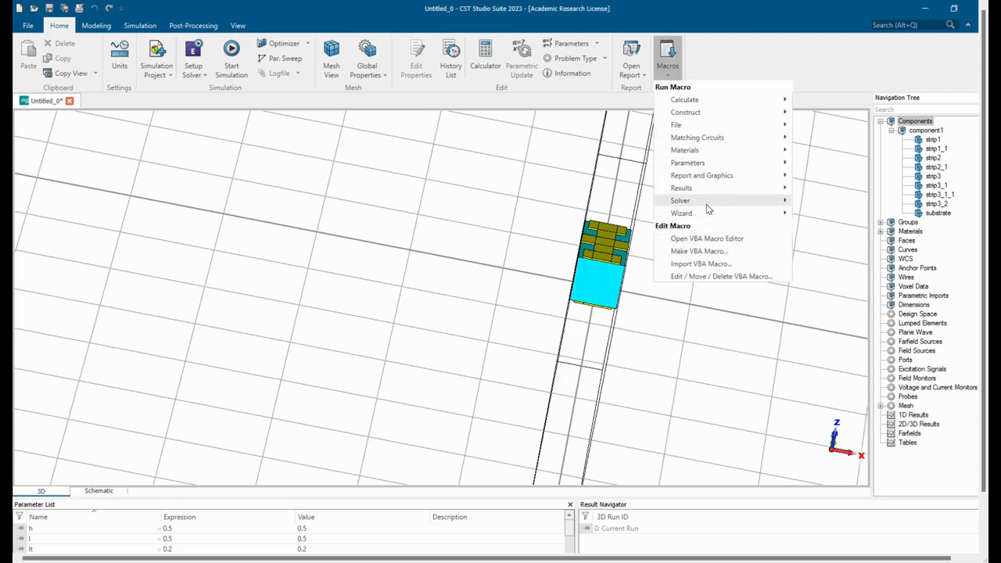
{"action": "mouse_move", "coordinate": [706, 204]}
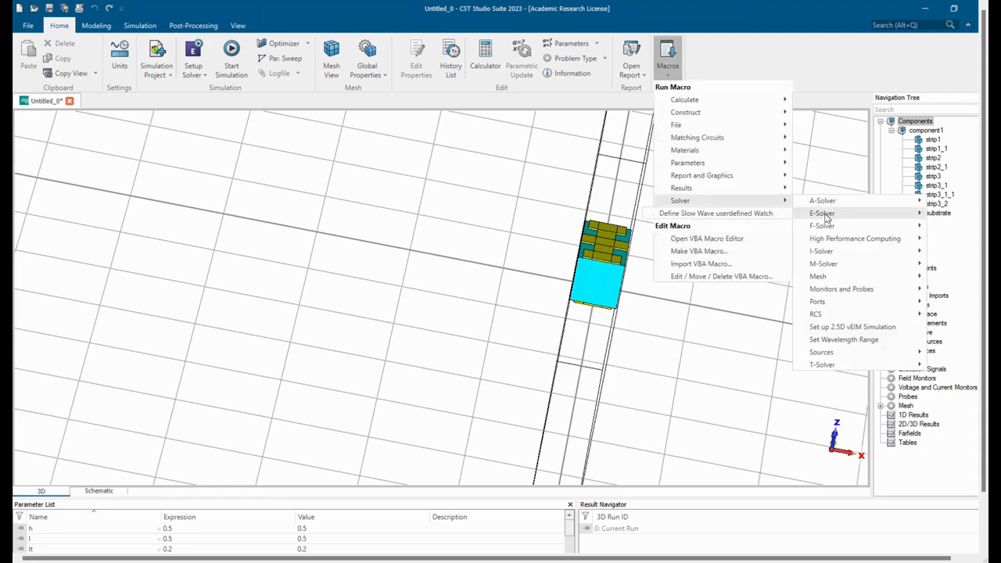
{"action": "left_click", "coordinate": [751, 216]}
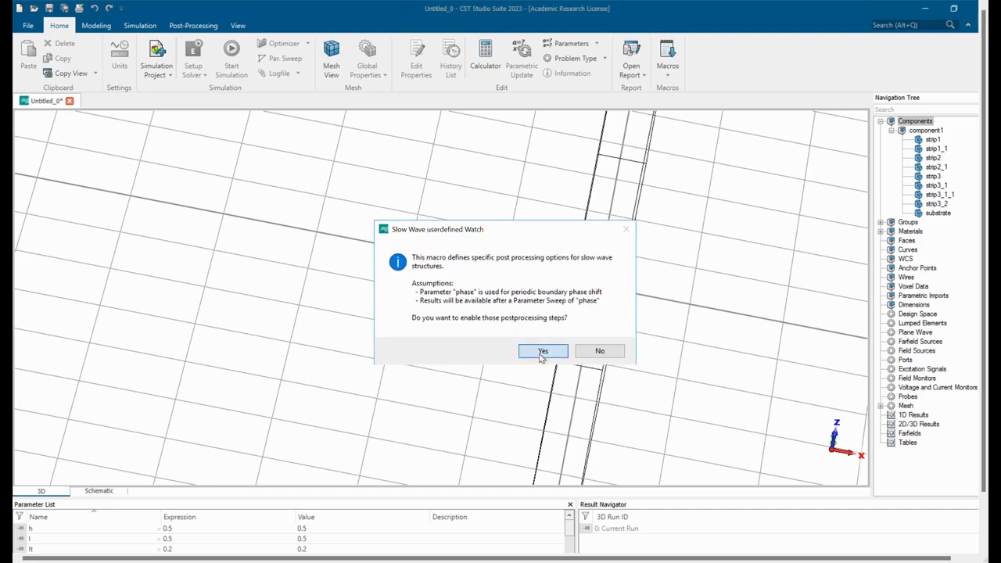
{"action": "left_click", "coordinate": [541, 353]}
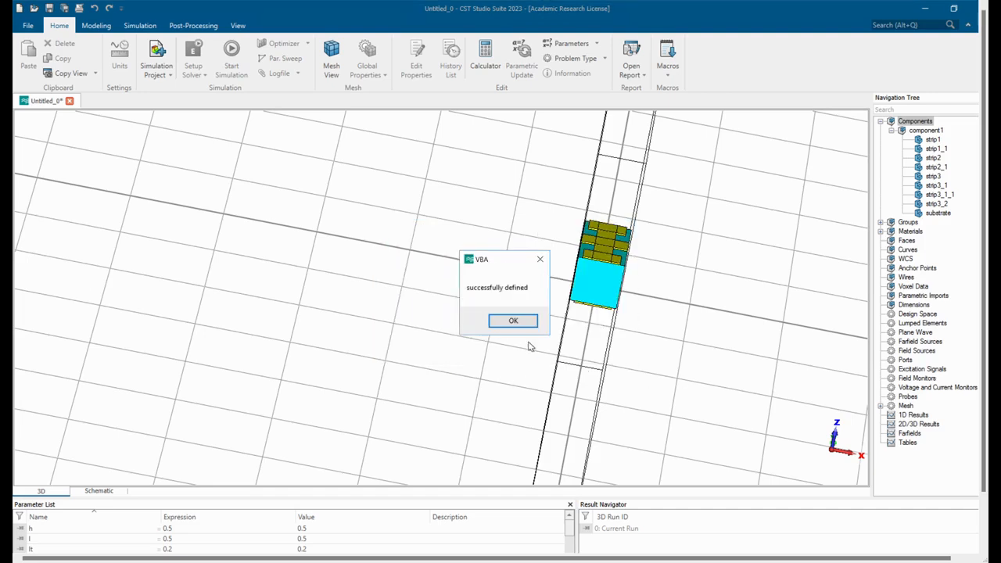
{"action": "left_click", "coordinate": [520, 324]}
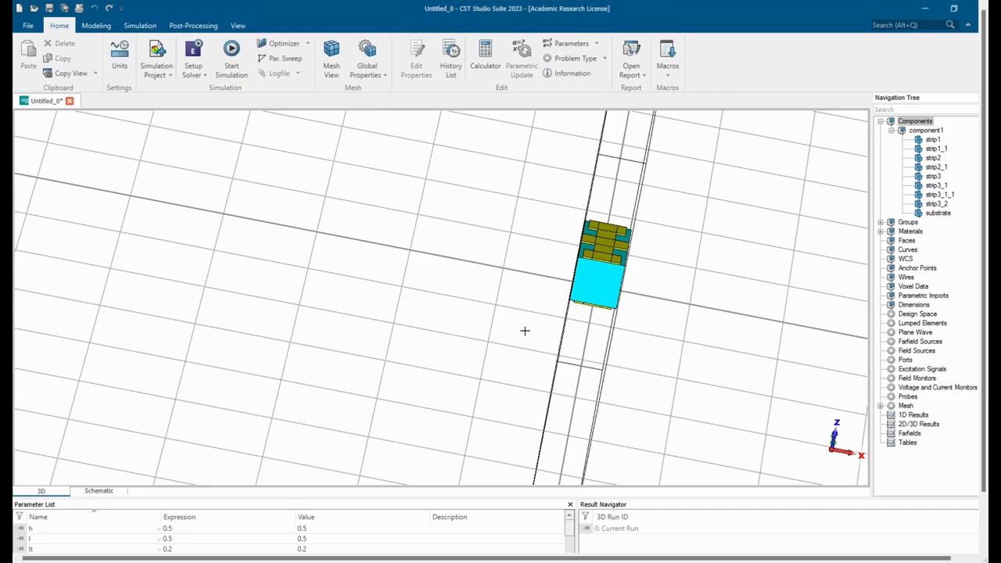
Add a 3D Eigenmode Result template from the 2D and 3D Field Results that evaluates the frequency of mode 1.
{"action": "left_click", "coordinate": [151, 26]}
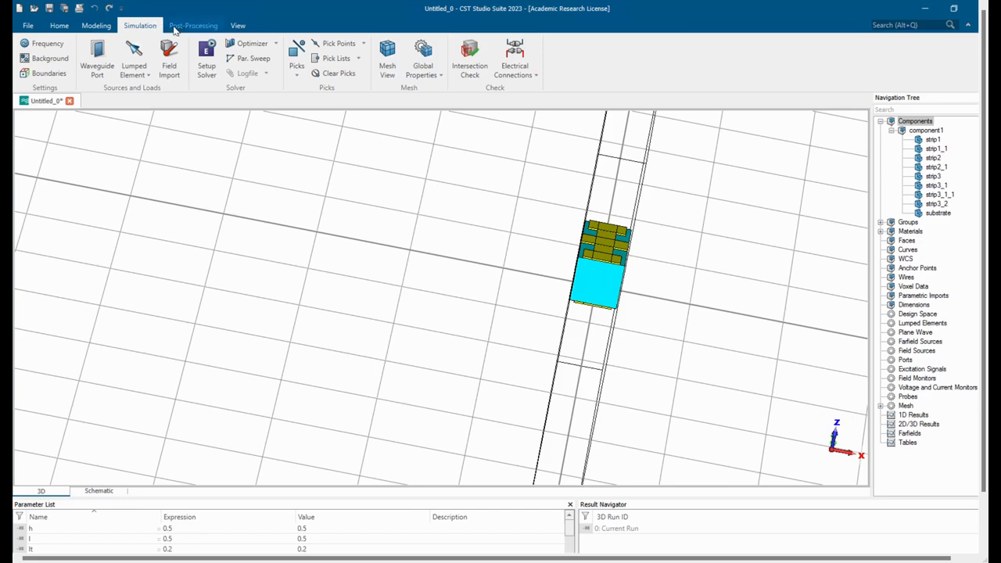
{"action": "left_click", "coordinate": [188, 26]}
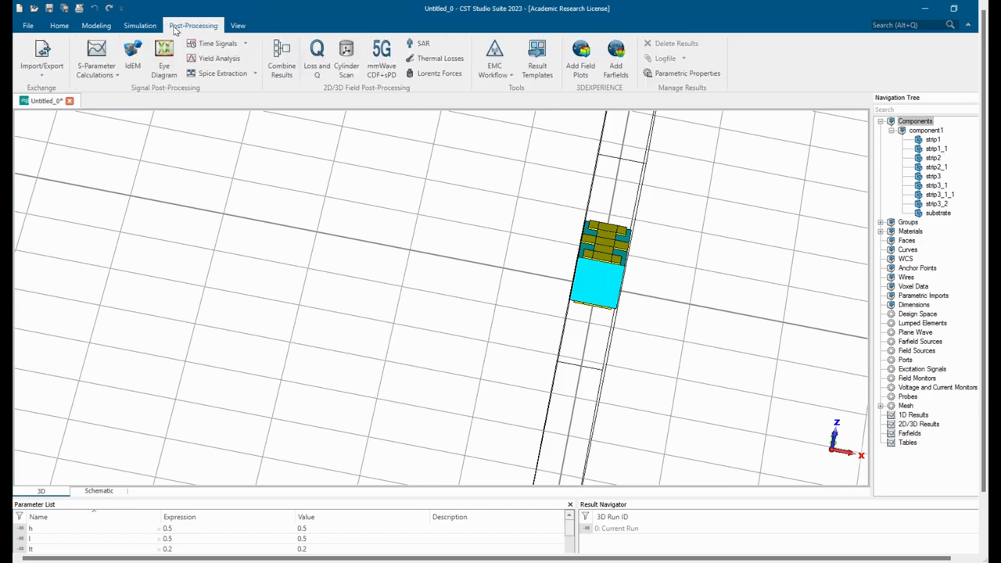
{"action": "left_click", "coordinate": [538, 68]}
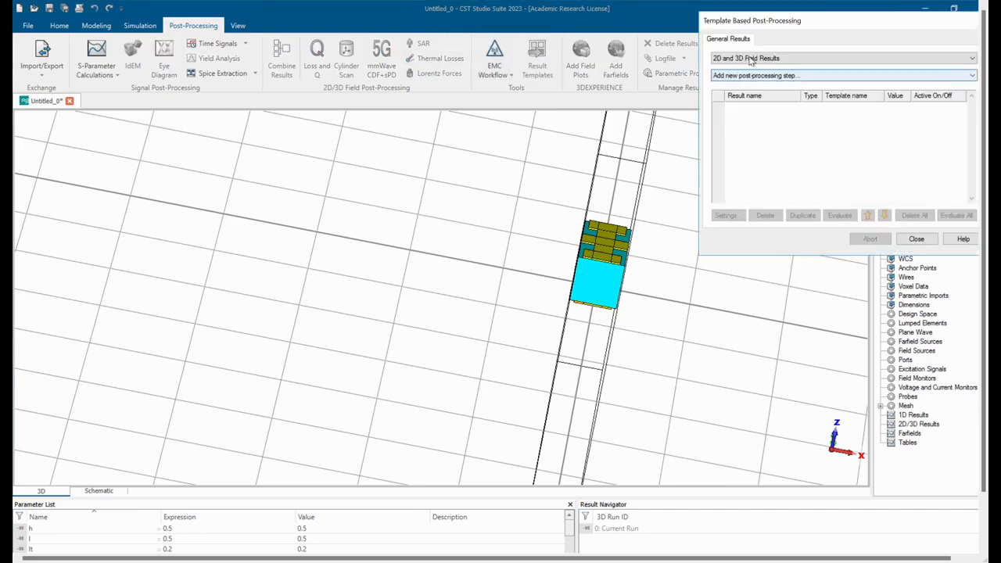
{"action": "left_click", "coordinate": [760, 75]}
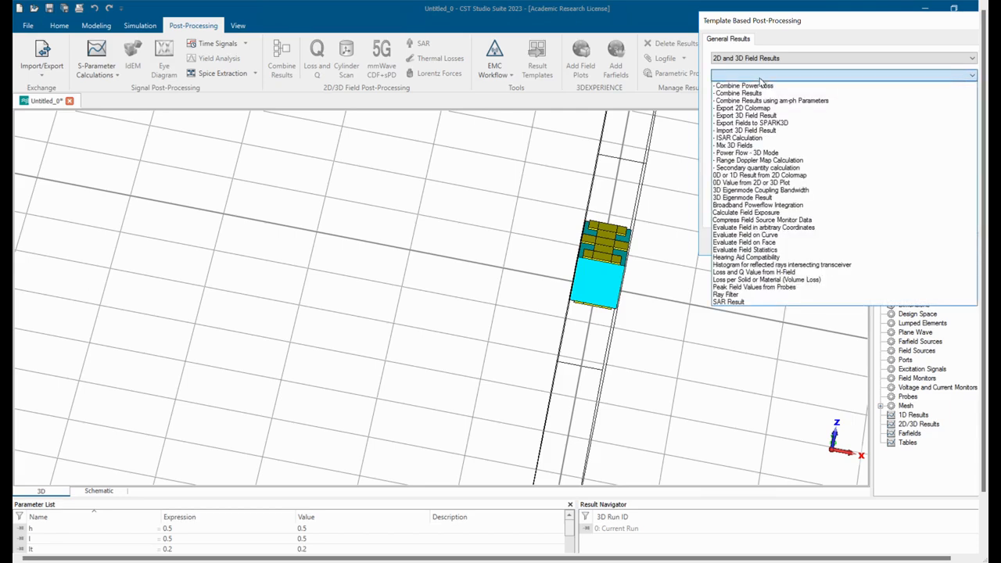
{"action": "left_click", "coordinate": [771, 200]}
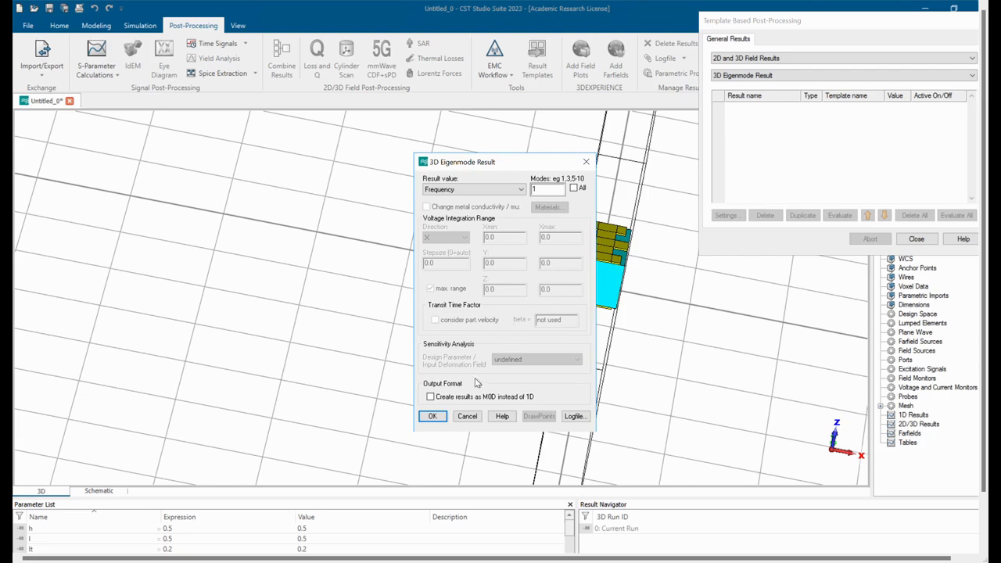
{"action": "left_click", "coordinate": [434, 416]}
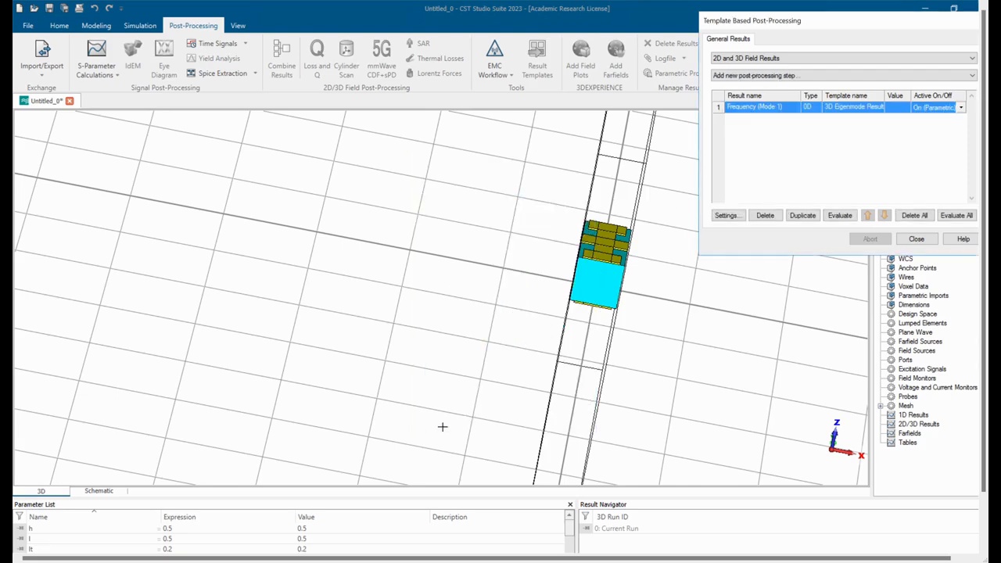
{"action": "left_click", "coordinate": [816, 171]}
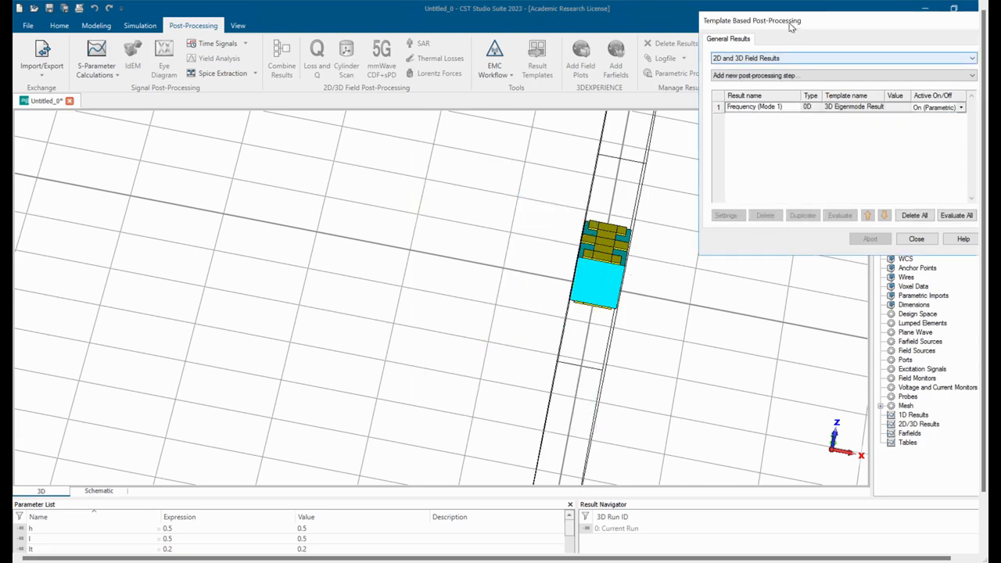
{"action": "left_click_drag", "start_coordinate": [773, 28], "coordinate": [615, 90]}
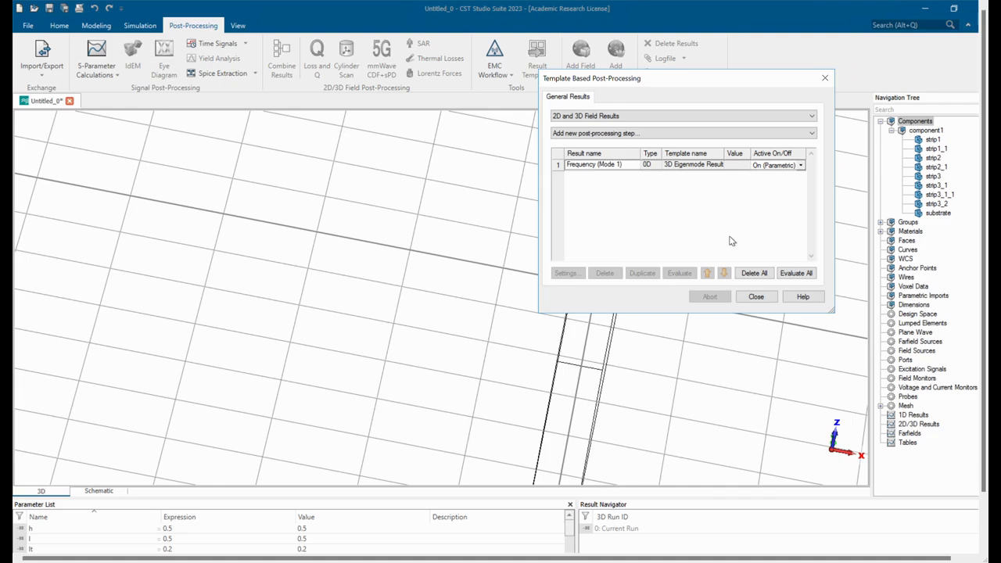
Close the template-based post-processing and set the simulation's maximum frequency to 80 GHz.
{"action": "left_click", "coordinate": [755, 297]}
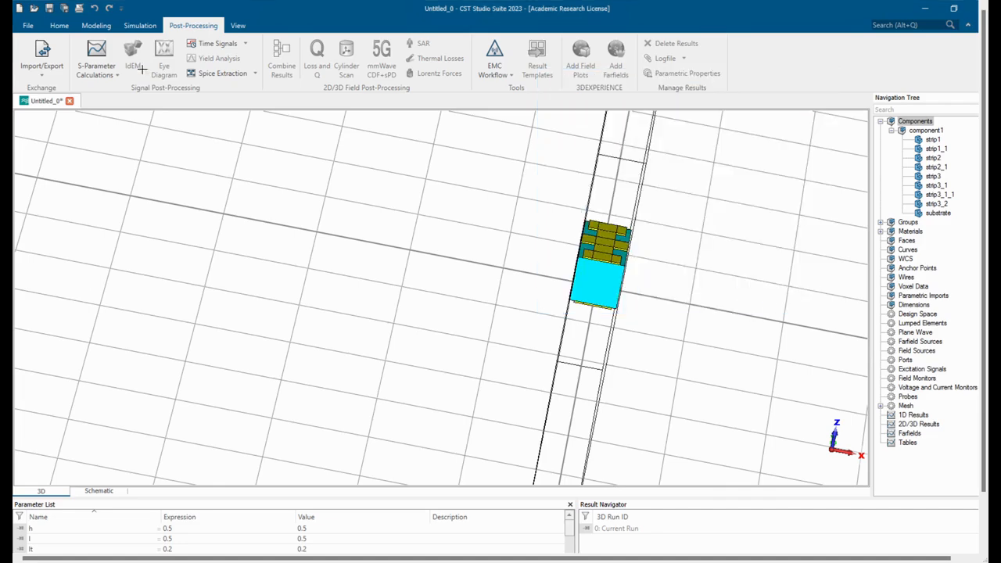
{"action": "left_click", "coordinate": [97, 26]}
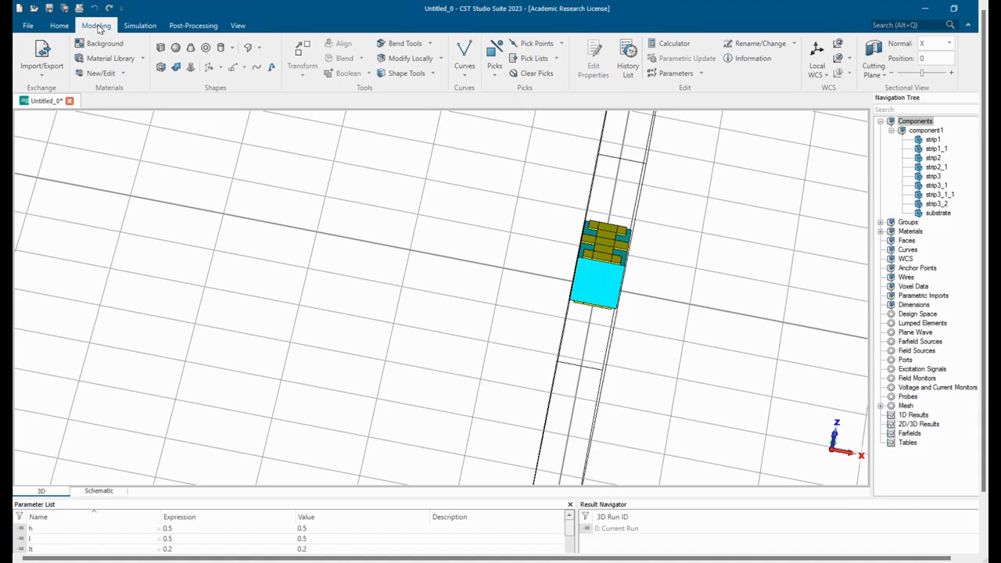
{"action": "left_click", "coordinate": [58, 30]}
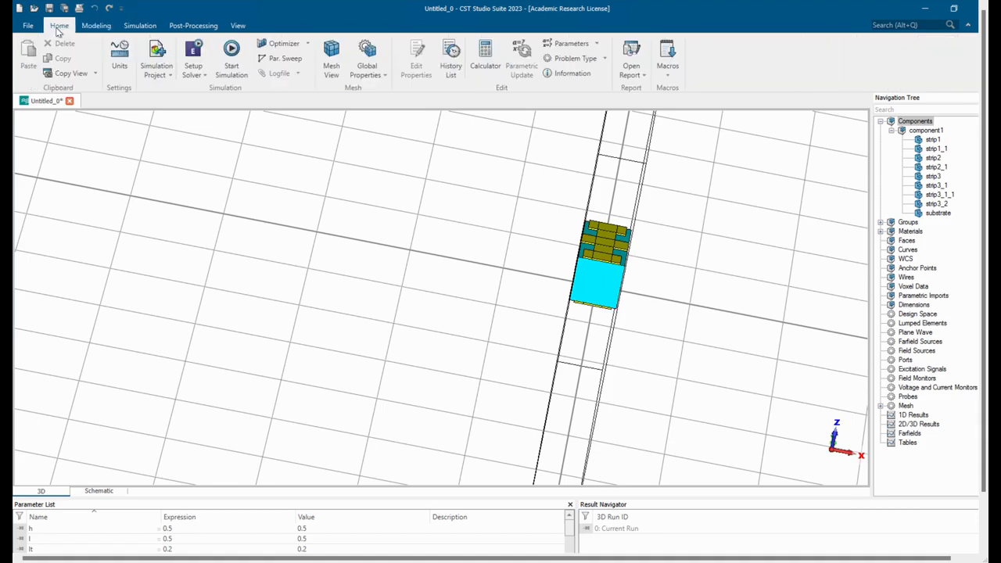
{"action": "left_click", "coordinate": [191, 53]}
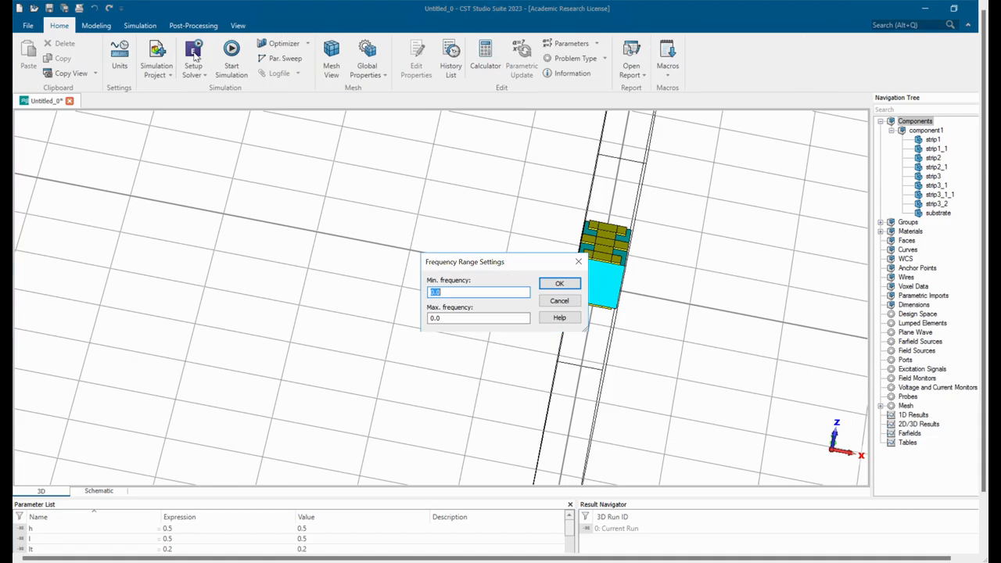
{"action": "left_click", "coordinate": [472, 320]}
{"action": "key", "text": "BackSpace"}
{"action": "key", "text": "BackSpace"}
{"action": "key", "text": "BackSpace"}
{"action": "type", "text": "80"}
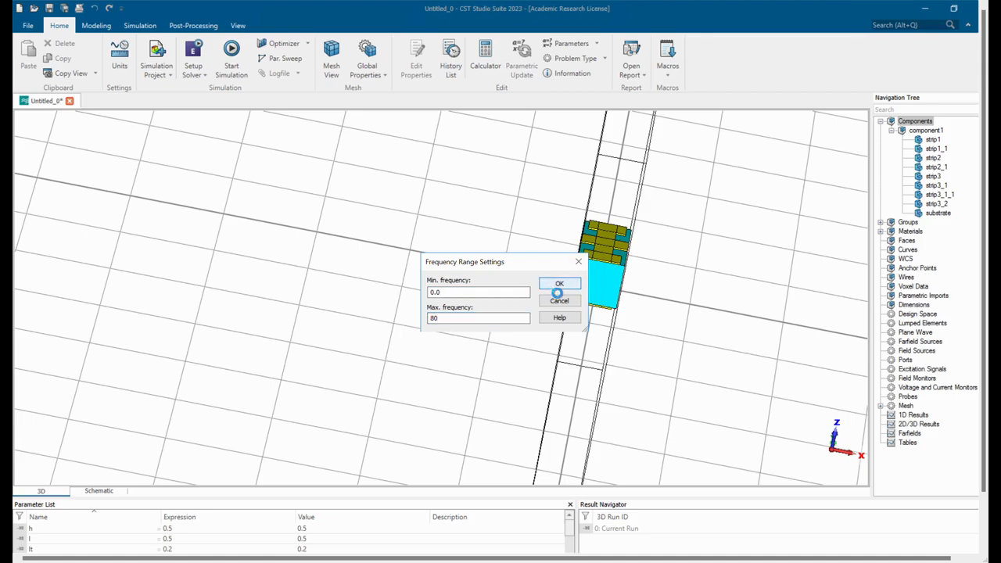
{"action": "left_click", "coordinate": [550, 286]}
Set the Eigenmode Solver's mesh type to Hexahedral.
{"action": "left_click", "coordinate": [193, 62]}
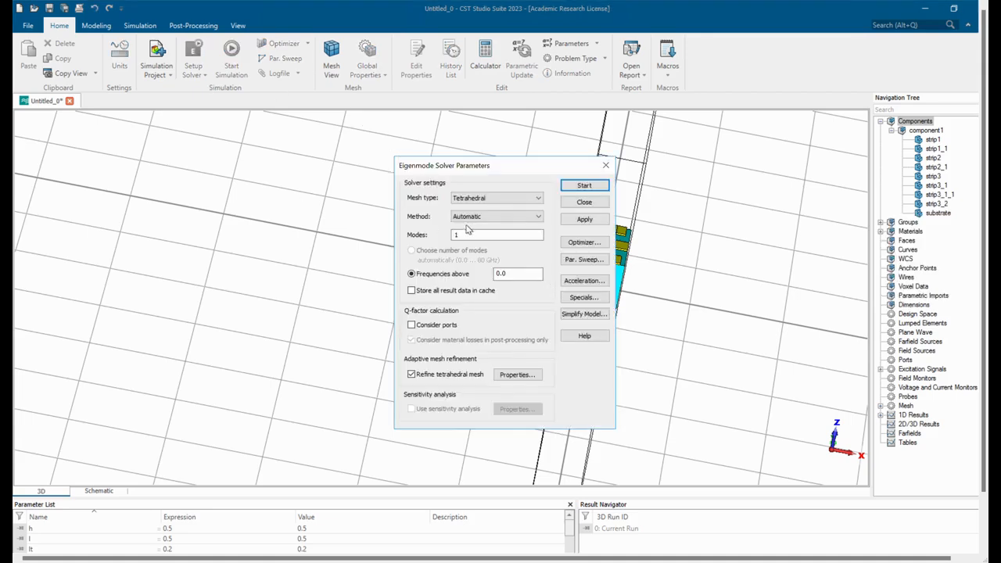
{"action": "left_click", "coordinate": [479, 199]}
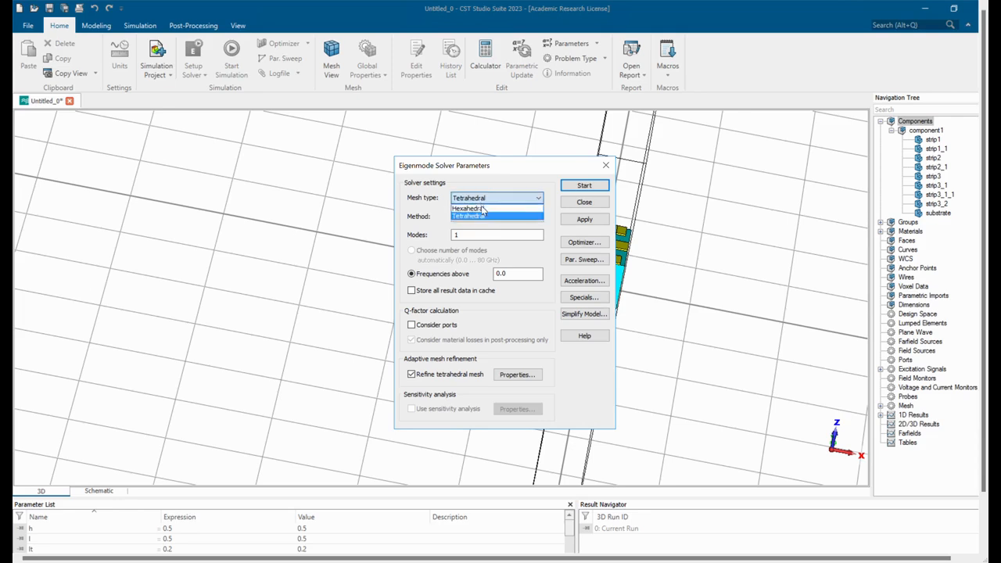
{"action": "left_click", "coordinate": [482, 209]}
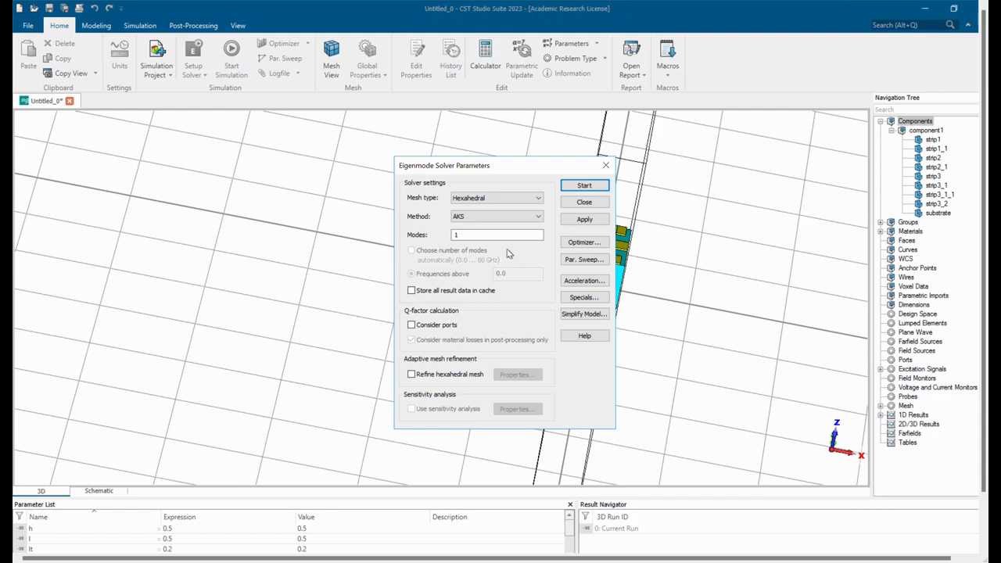
Delete the PathPara sweep from Sequence 1 in the Eigenmode Solver's parameter sweep.
{"action": "left_click", "coordinate": [579, 261]}
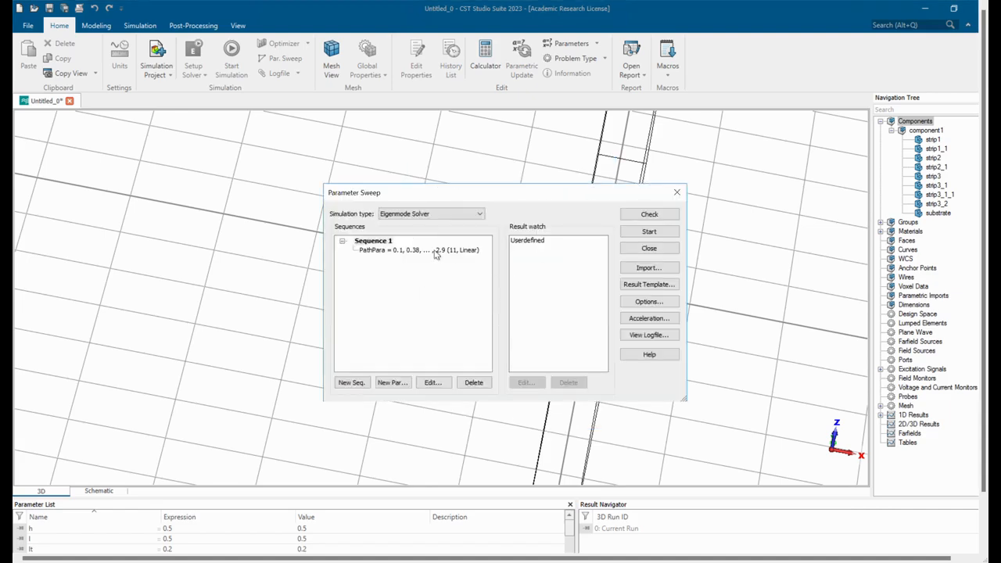
{"action": "left_click", "coordinate": [395, 251]}
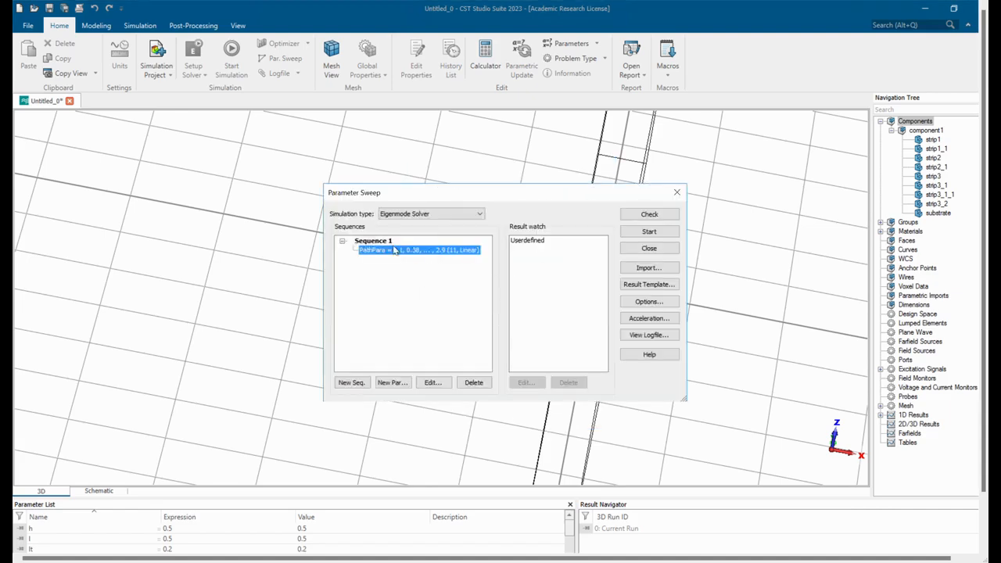
{"action": "left_click", "coordinate": [474, 382]}
Add a linear sweep of parameter X from 1 to 180 with 30 samples to Sequence 1 and start the parameter sweep.
{"action": "left_click", "coordinate": [393, 383]}
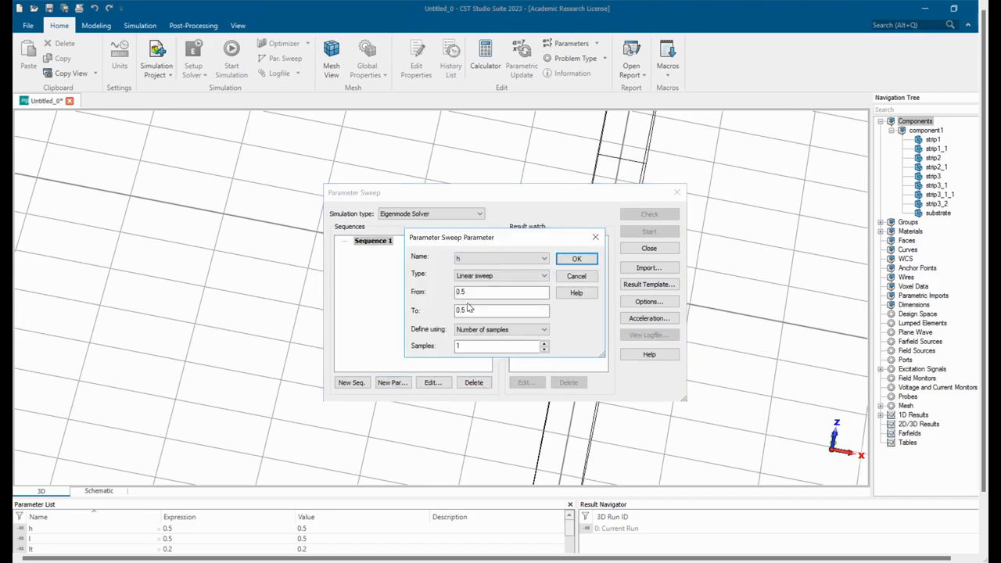
{"action": "left_click", "coordinate": [503, 259]}
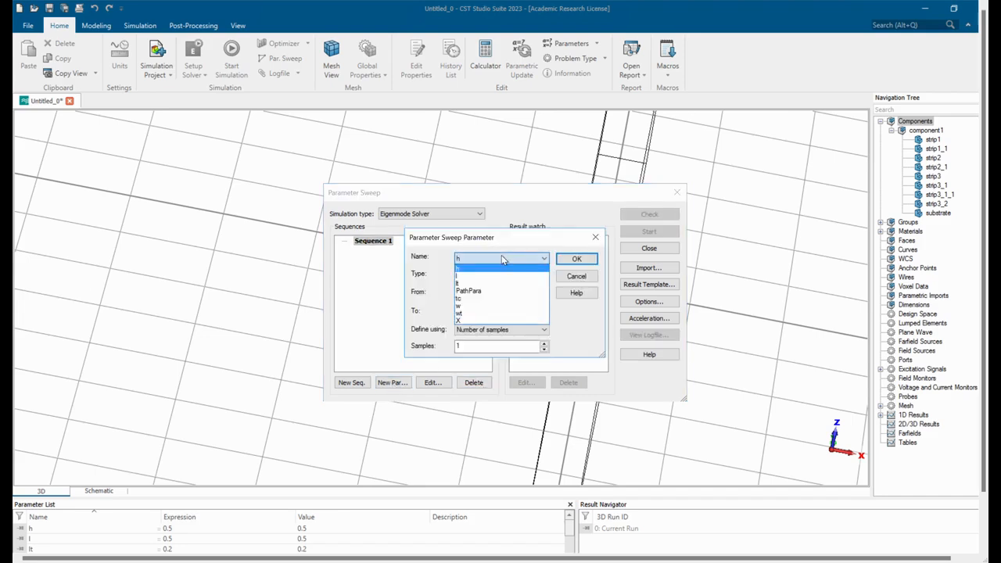
{"action": "left_click", "coordinate": [471, 321]}
{"action": "left_click", "coordinate": [481, 301]}
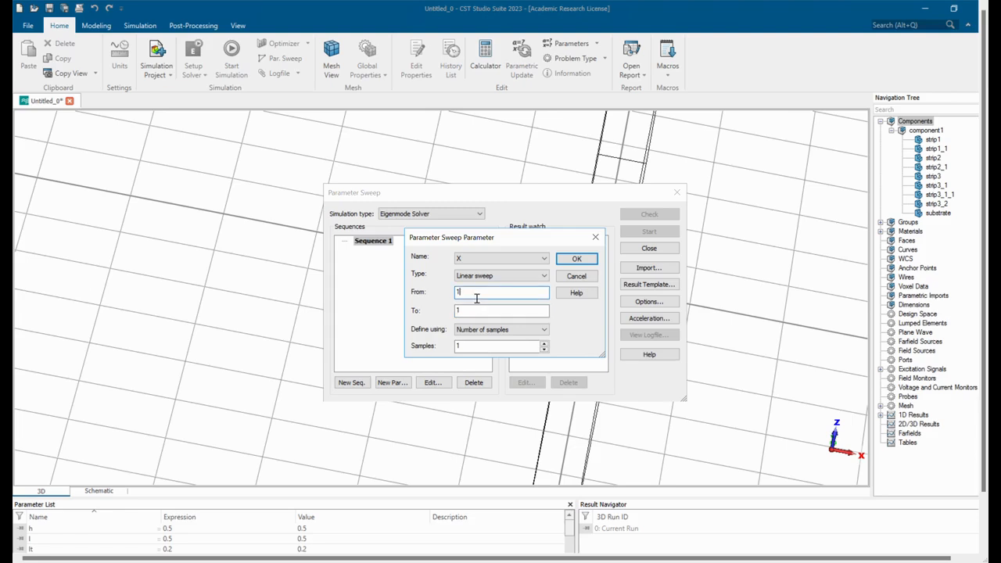
{"action": "left_click", "coordinate": [470, 315]}
{"action": "type", "text": "180"}
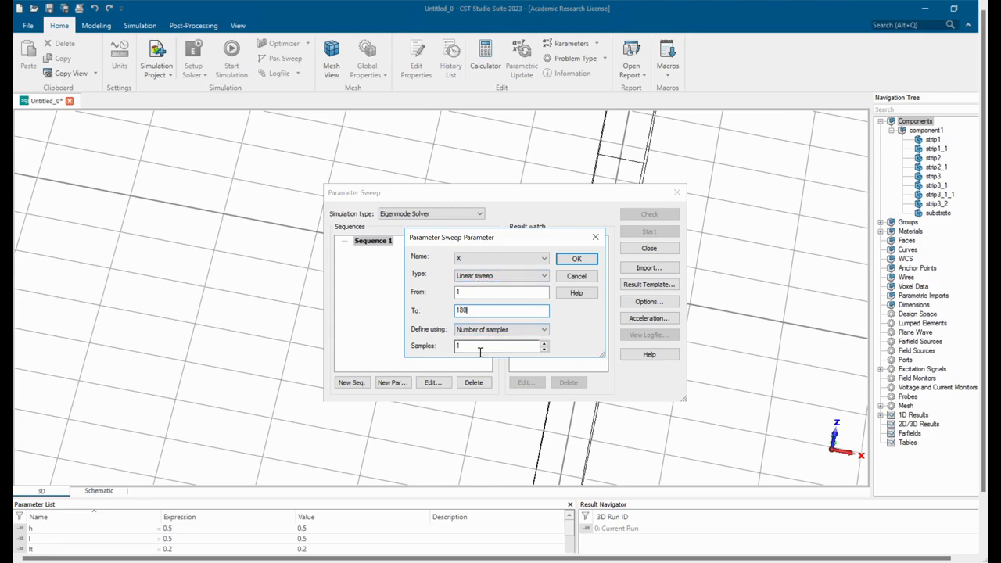
{"action": "left_click_drag", "start_coordinate": [480, 352], "coordinate": [404, 352]}
{"action": "type", "text": "30"}
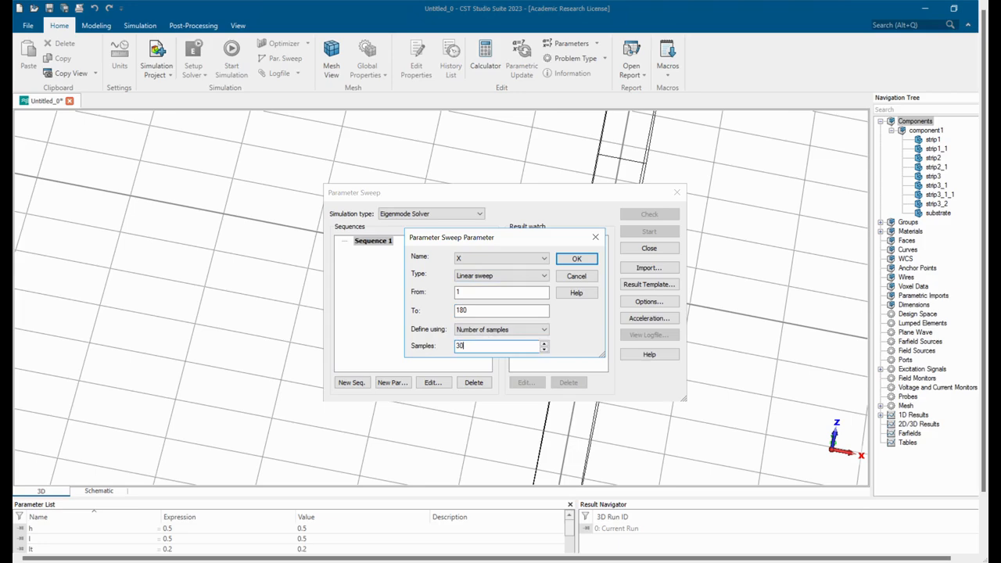
{"action": "left_click", "coordinate": [573, 259]}
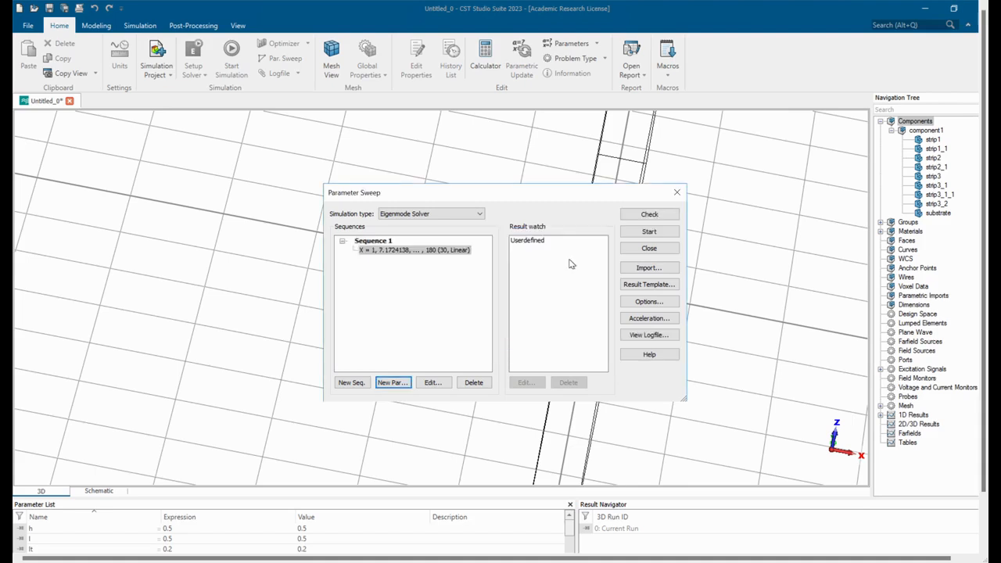
{"action": "left_click", "coordinate": [642, 236]}
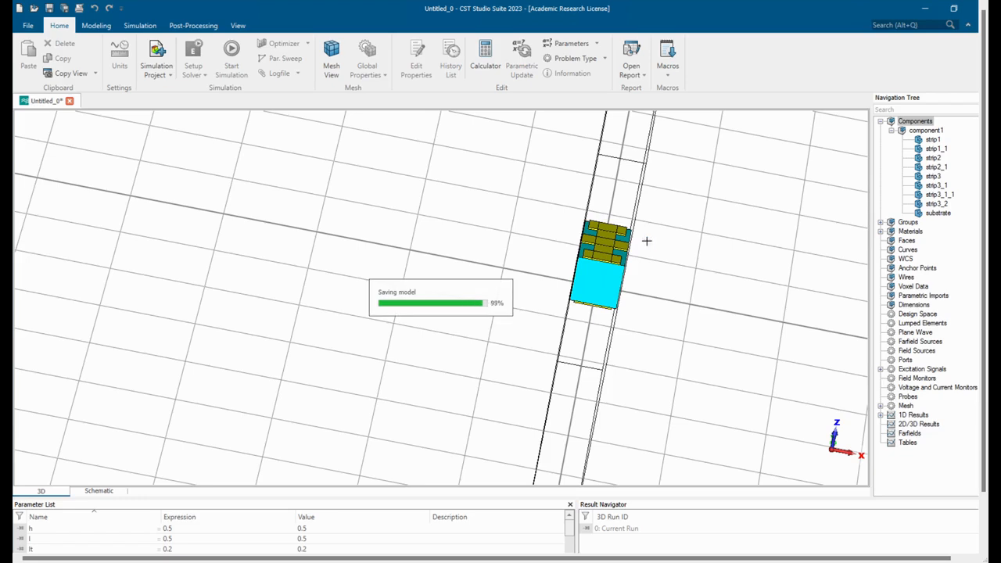